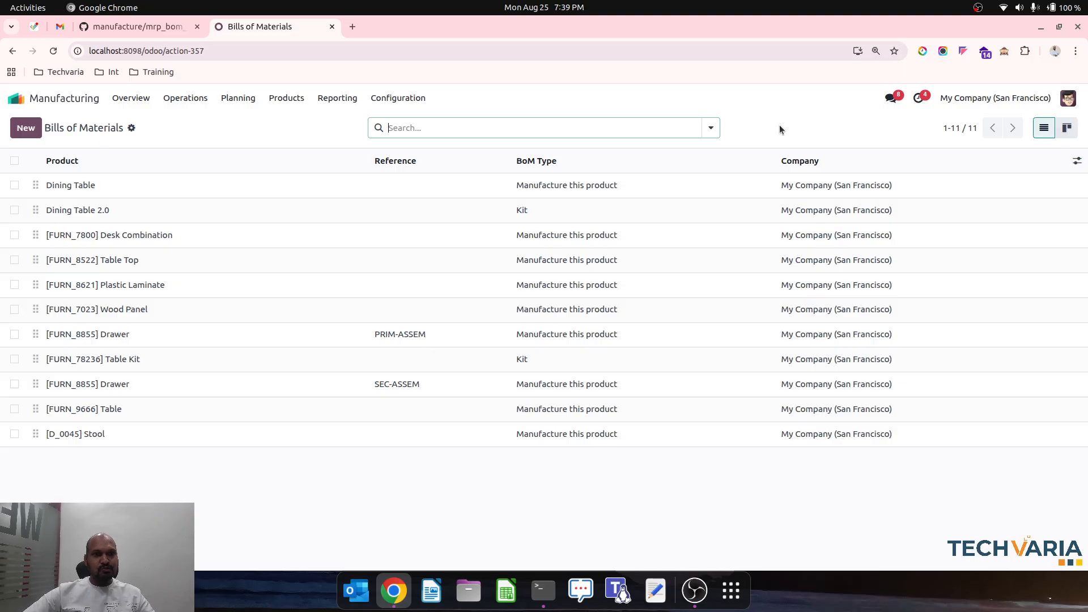
Step: Switch to the GitHub repository page and highlight the module name mrp_bom_attribute_match
left_click(133, 26)
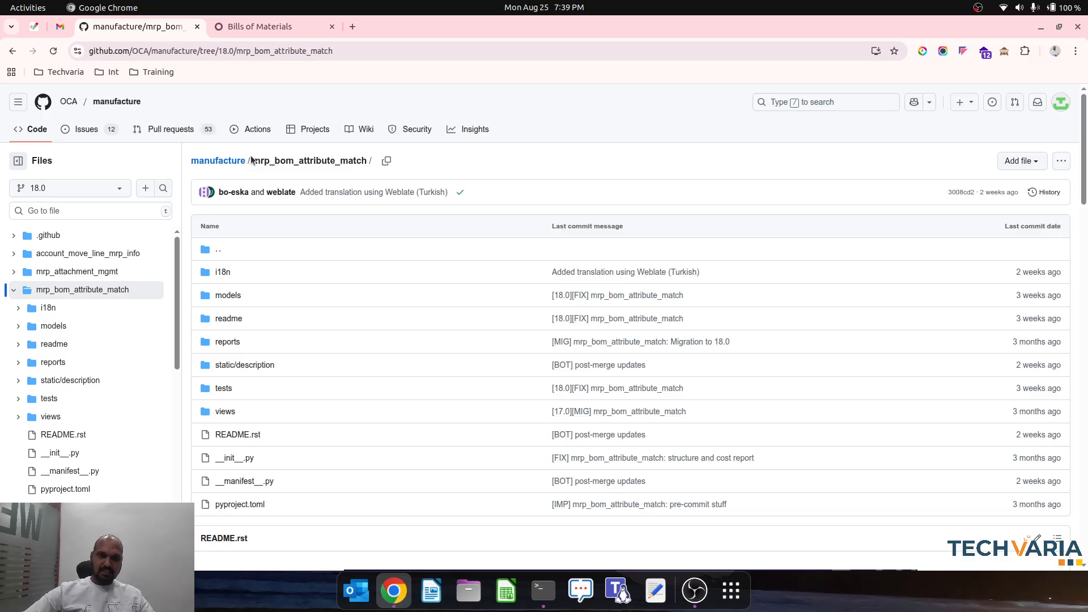
triple_click(346, 162)
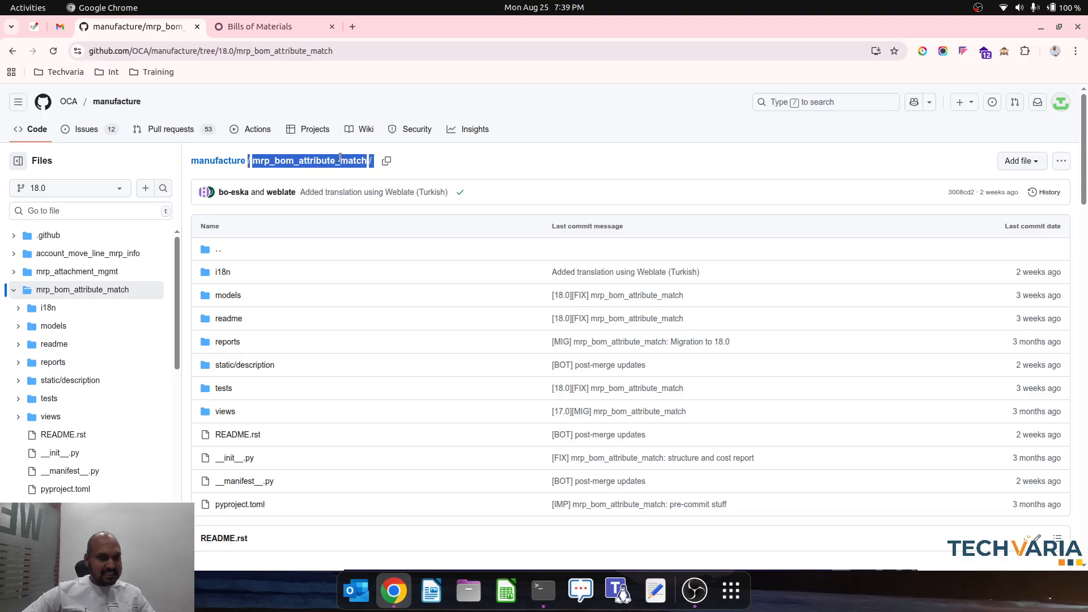
double_click(328, 165)
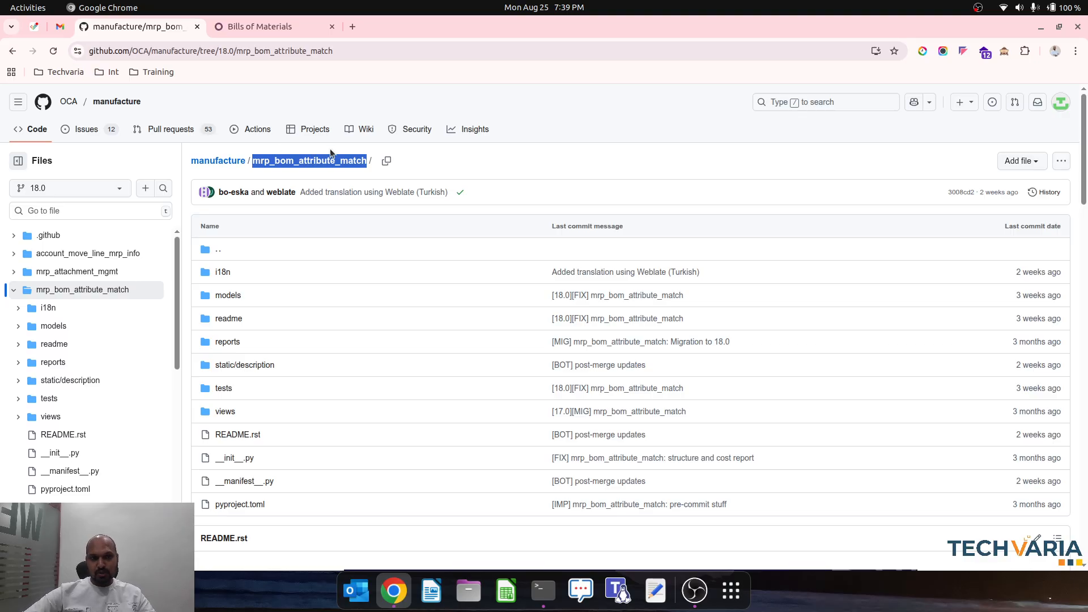
left_click(273, 149)
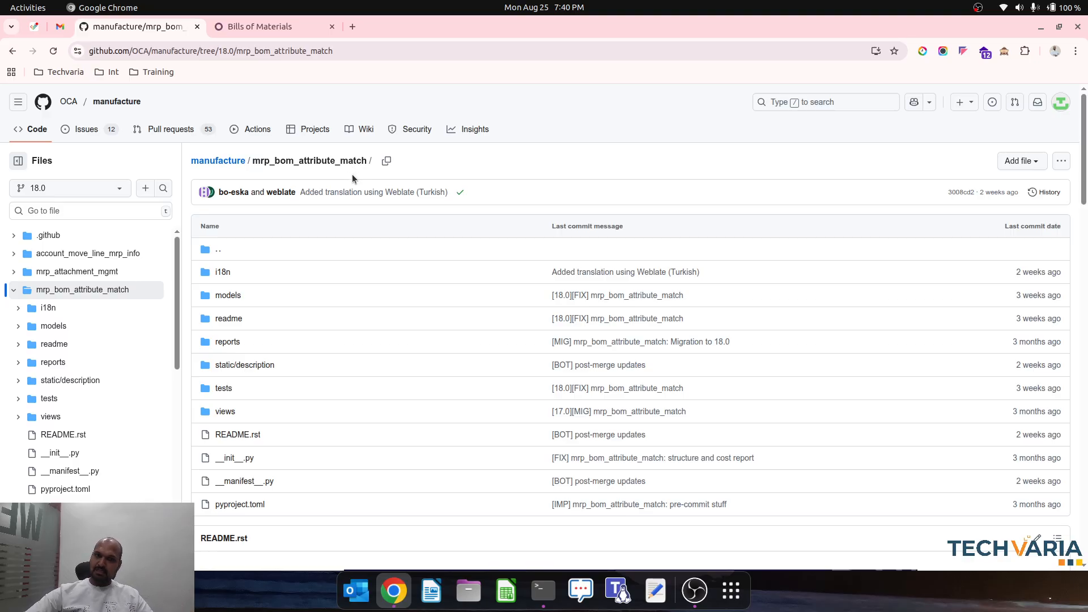
Step: Switch back to Odoo and search the Manufacturing products for "dini"
left_click(270, 26)
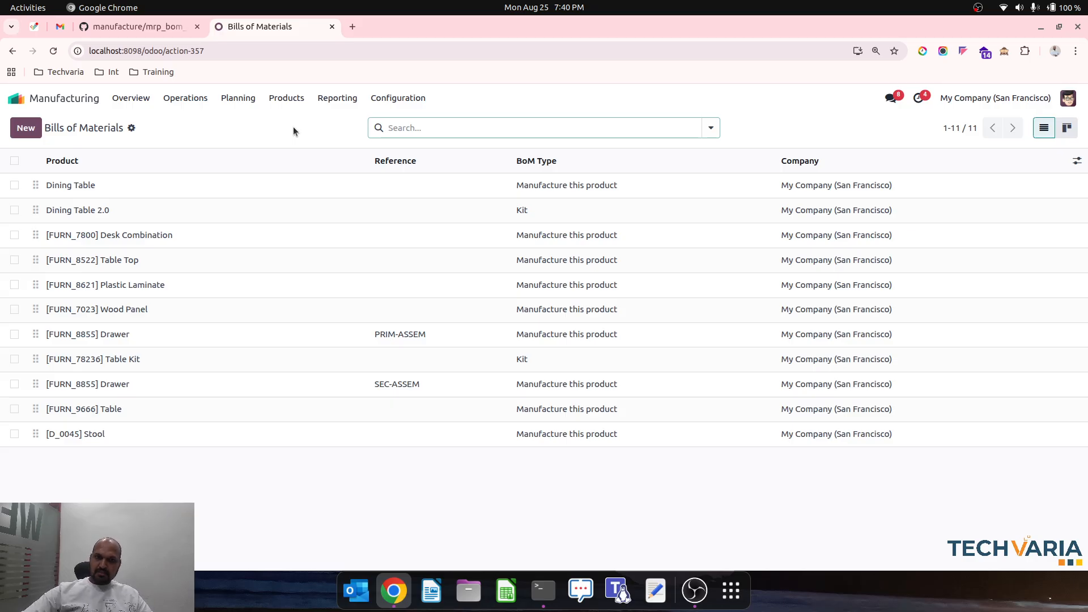
left_click(286, 98)
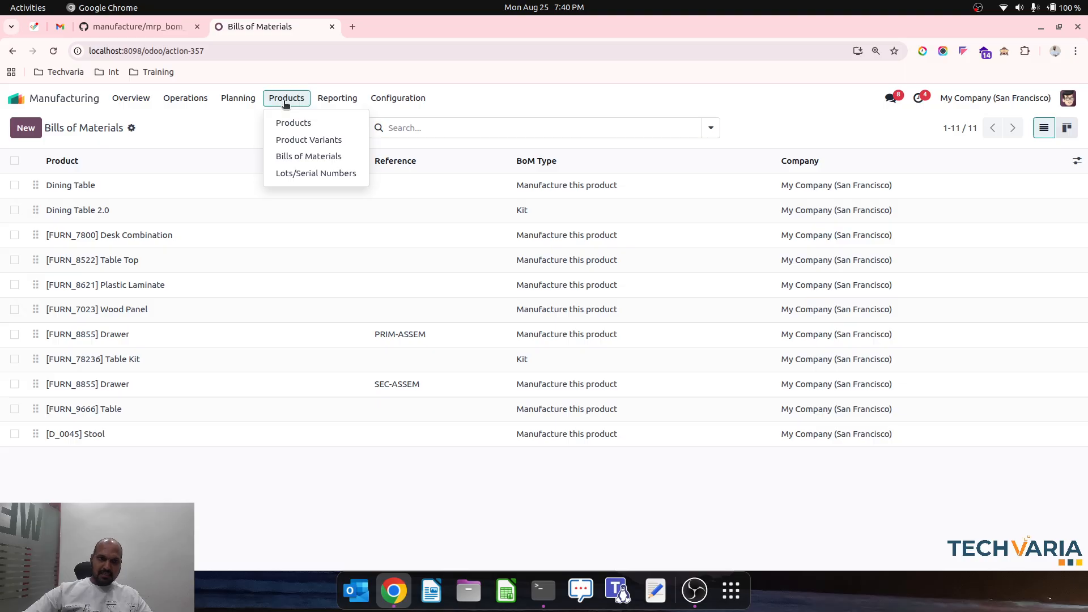
left_click(285, 122)
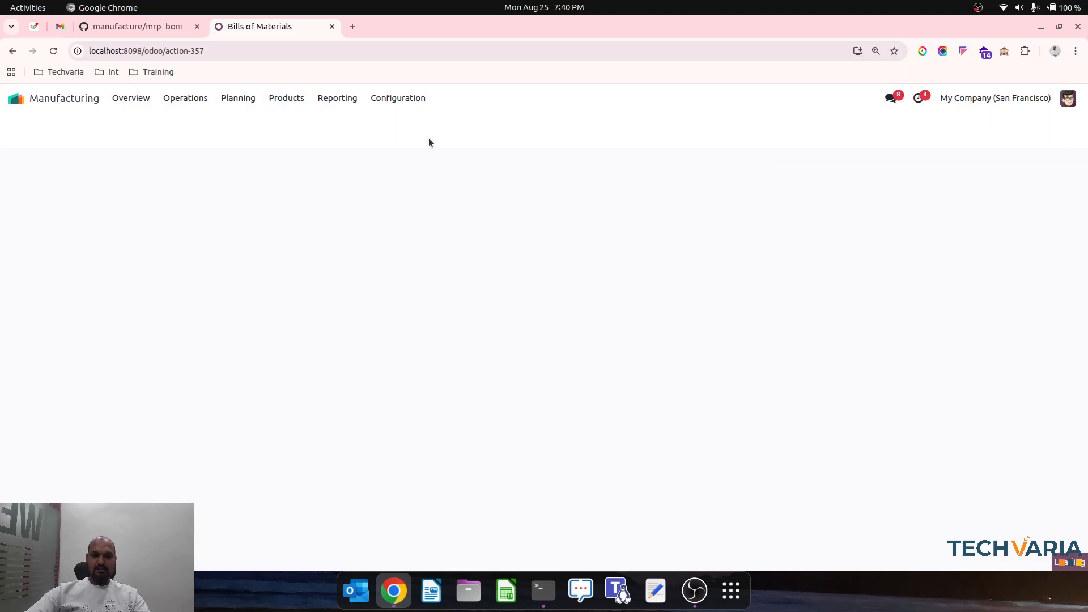
type("dini")
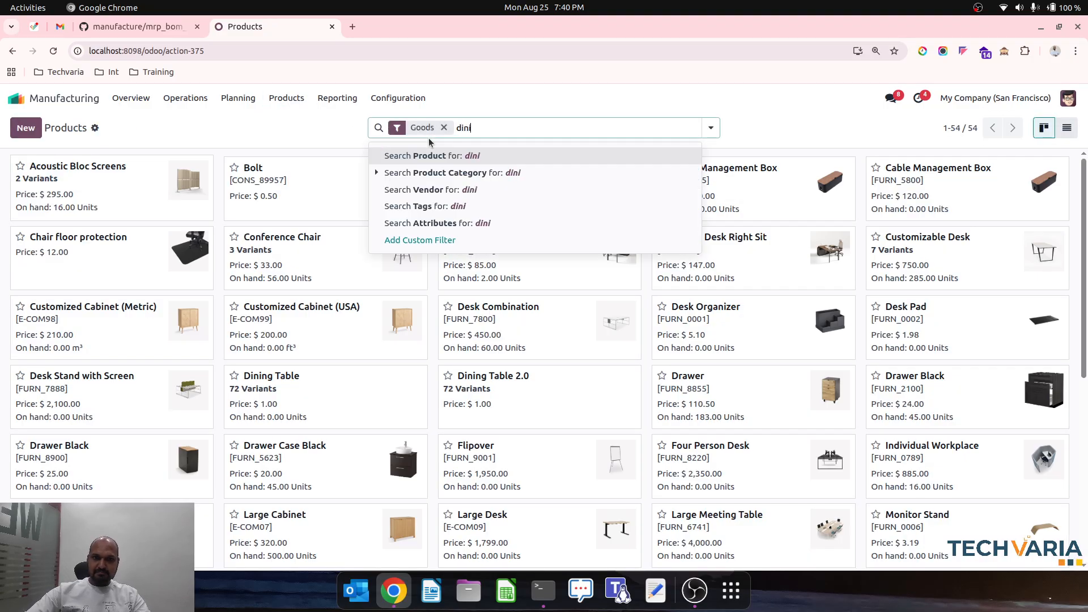
key("Return")
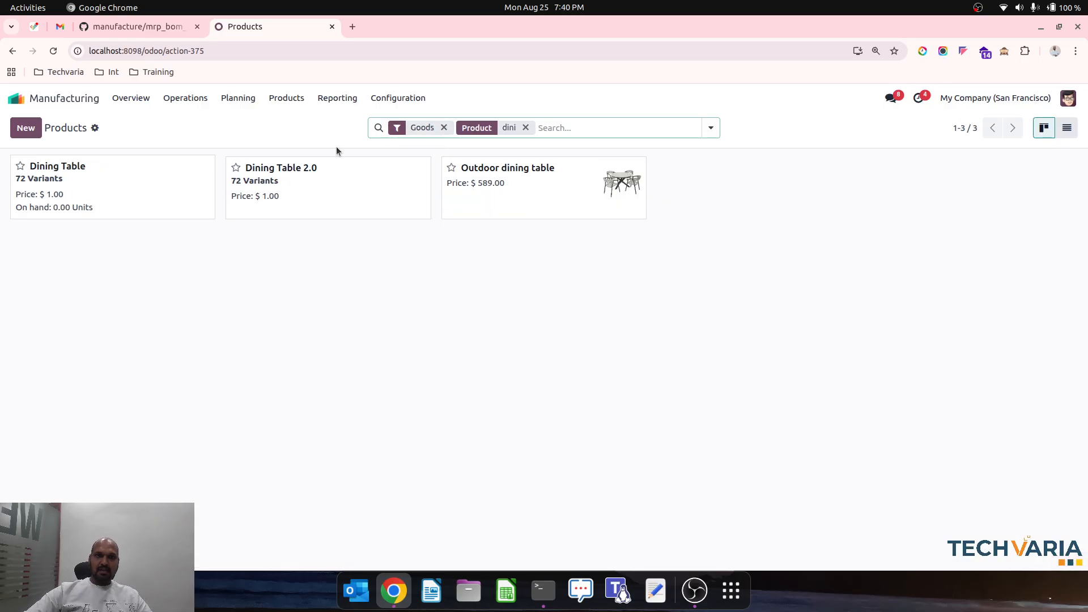
Step: Open the Dining Table product to review its attributes and variants, and open its bill of materials
left_click(125, 186)
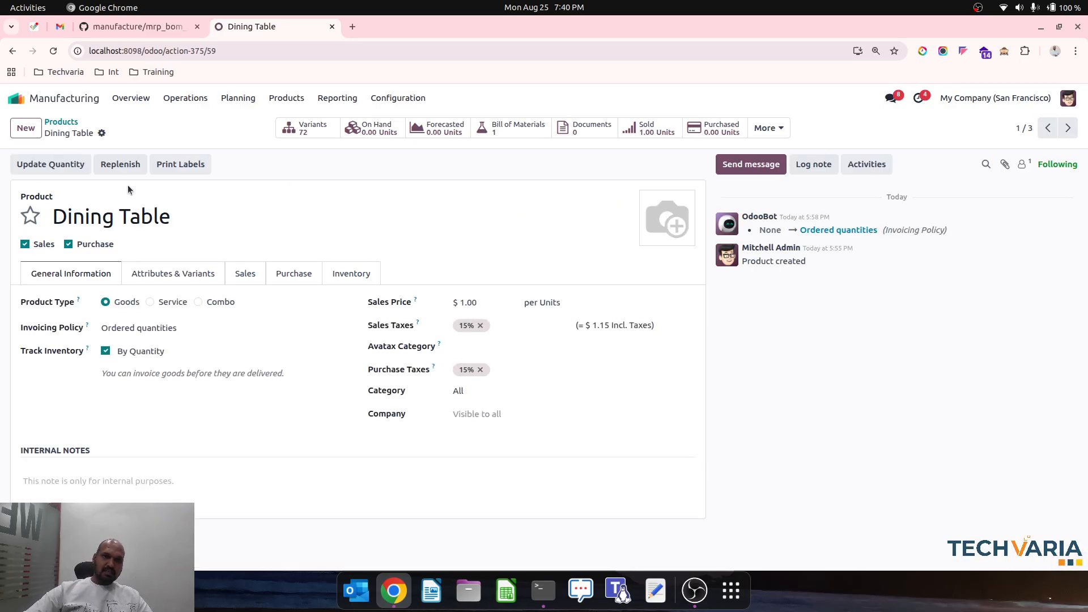
left_click(184, 274)
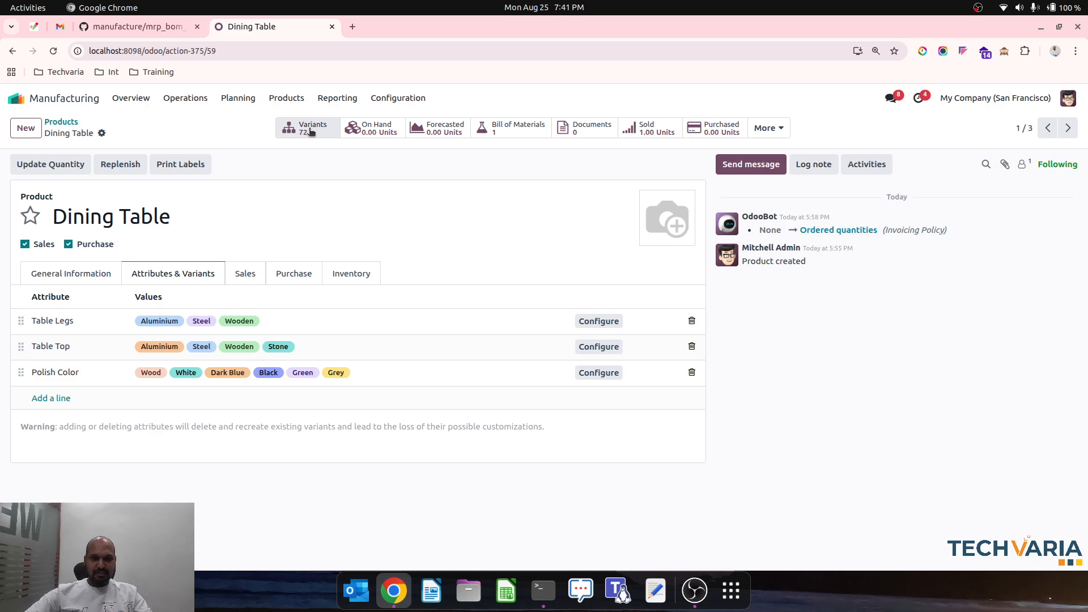
left_click(517, 134)
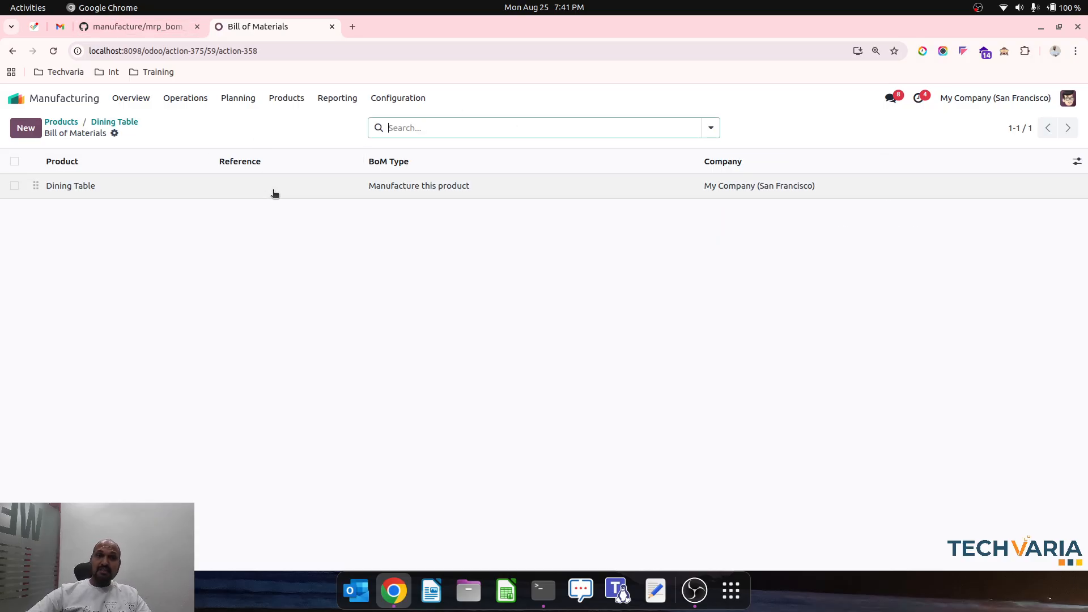
left_click(309, 191)
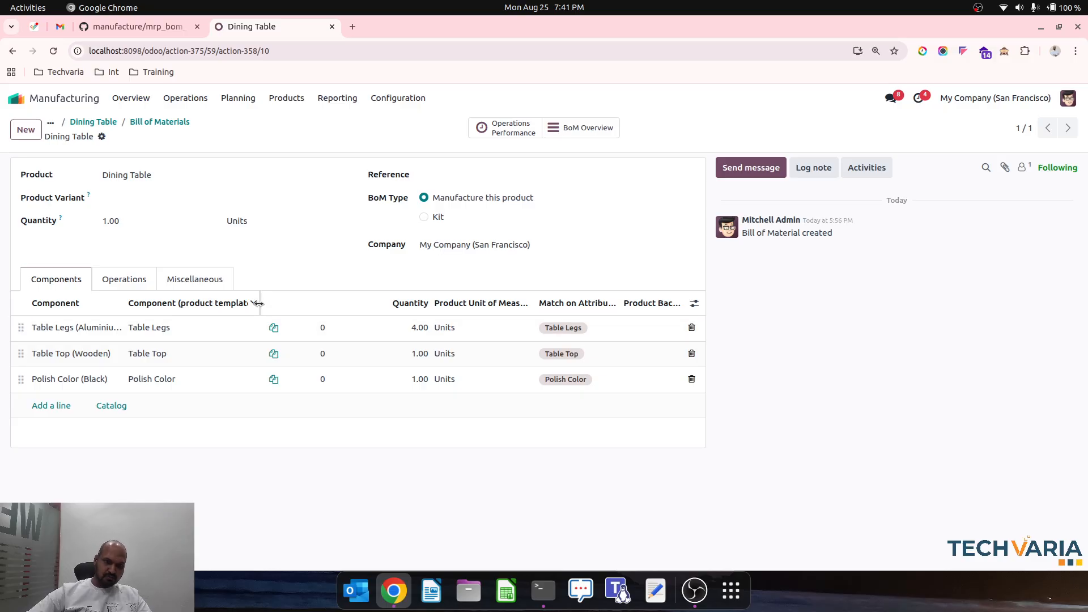
Step: Return to the Manufacturing product list and search it for "table"
left_click(286, 97)
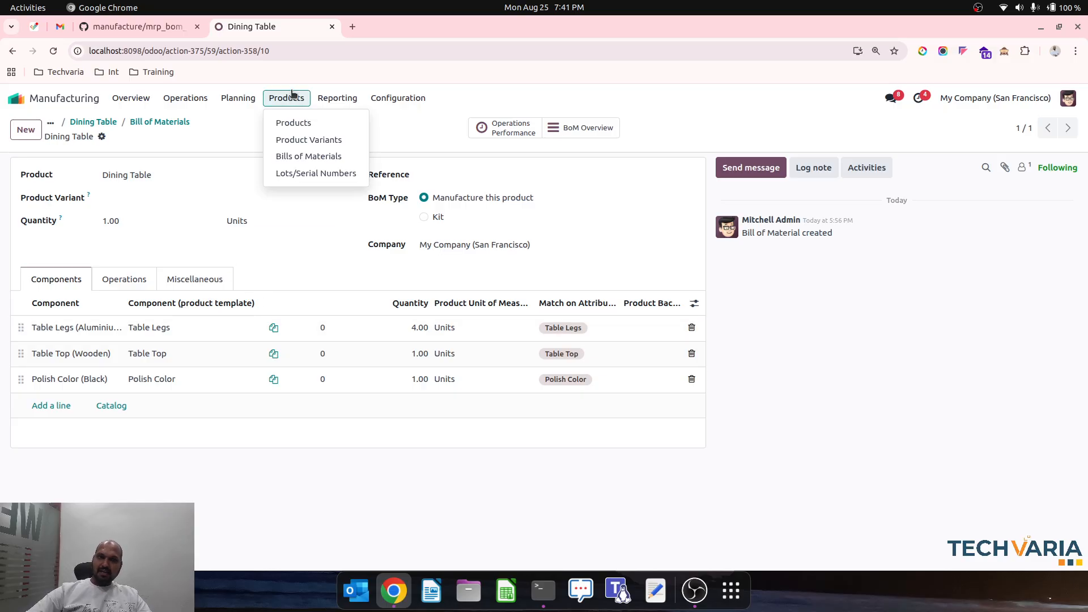
left_click(294, 123)
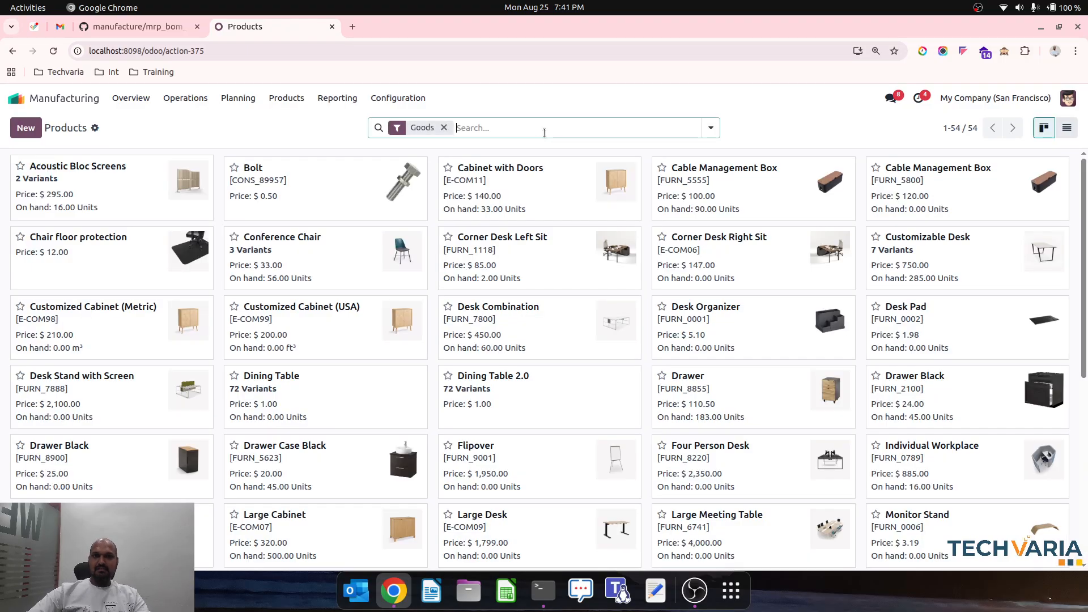
type("tab")
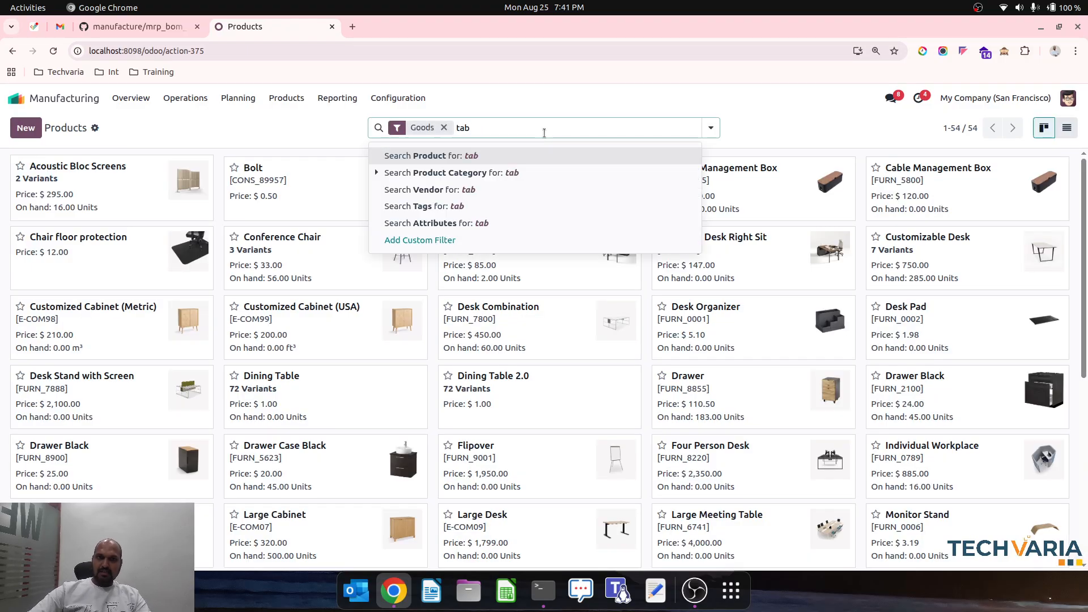
type("le")
key("Return")
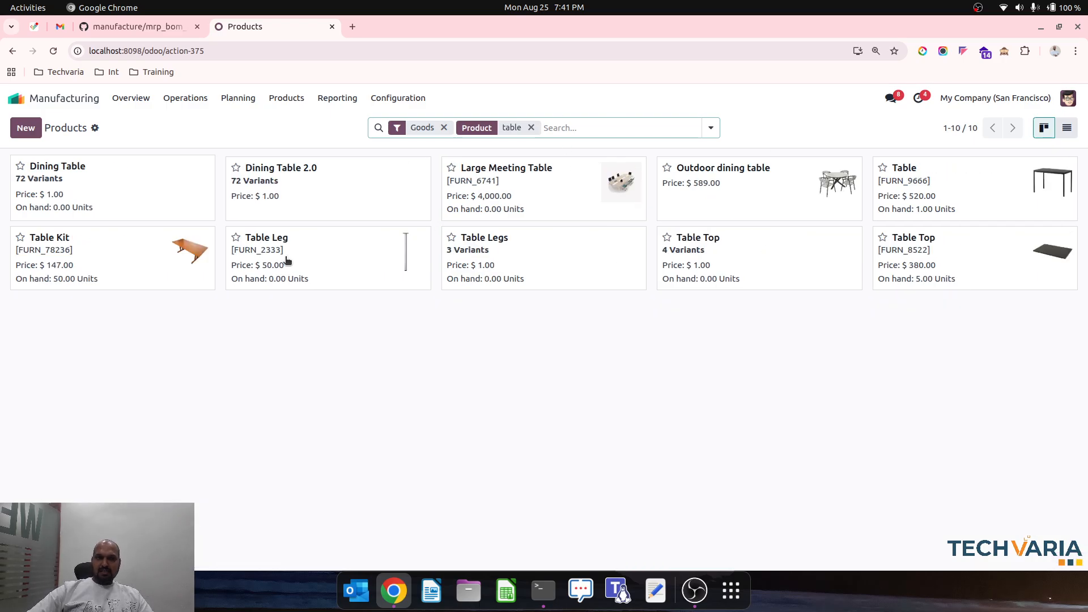
Step: Review the attribute values of the Table Legs product and the four-variant Table Top product, returning to the product list
left_click(513, 261)
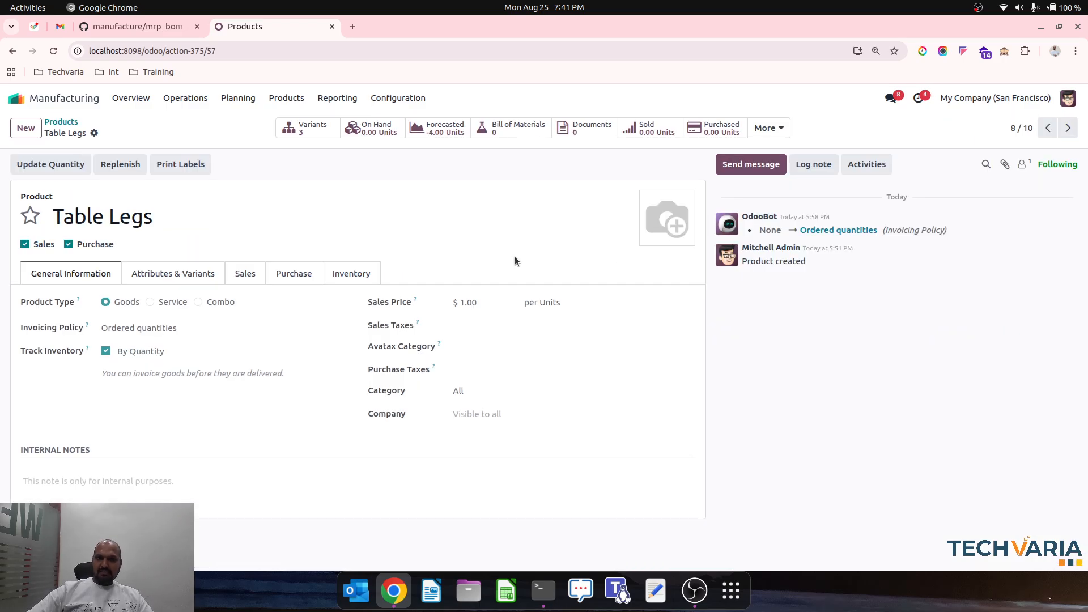
left_click(181, 278)
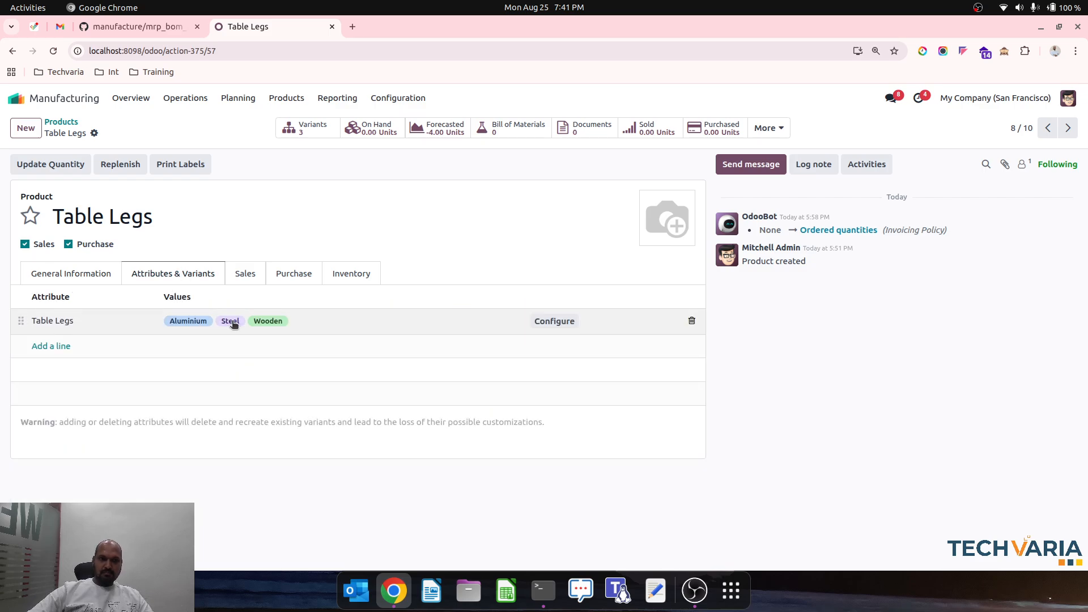
left_click(61, 121)
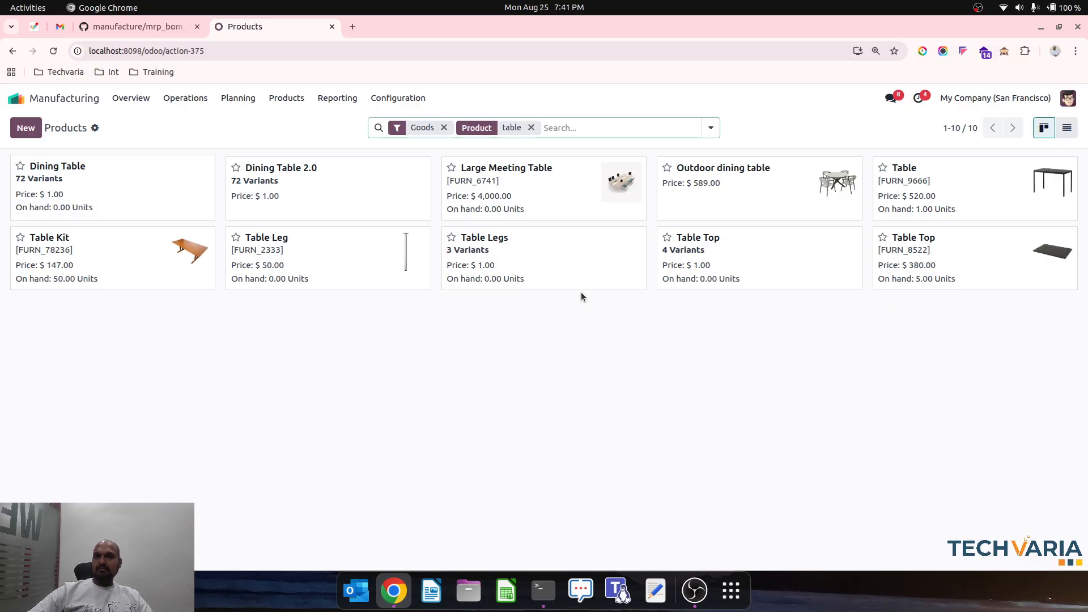
left_click(718, 261)
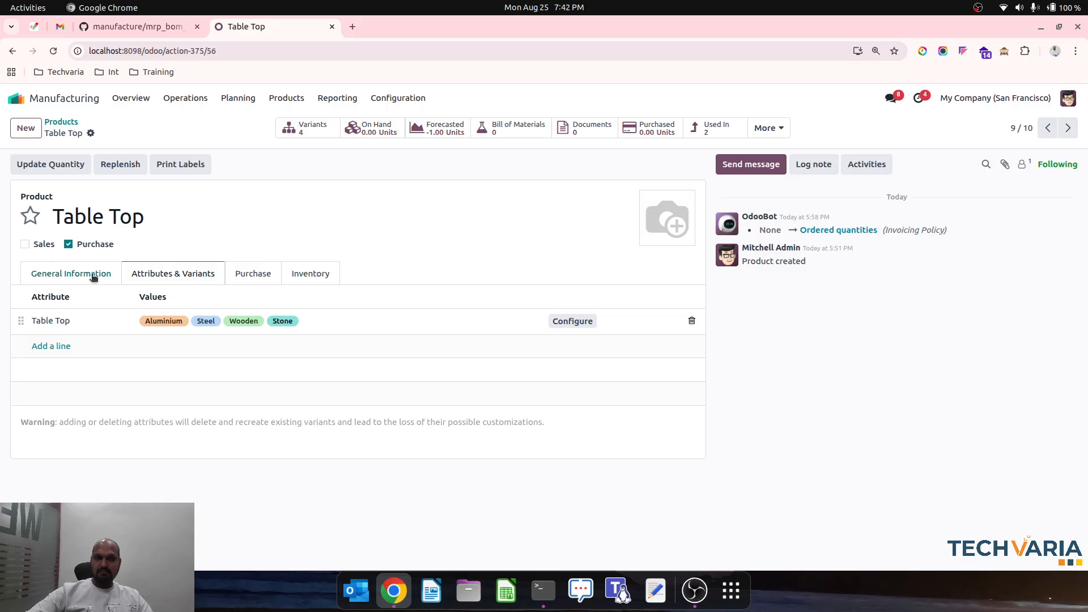
left_click(53, 124)
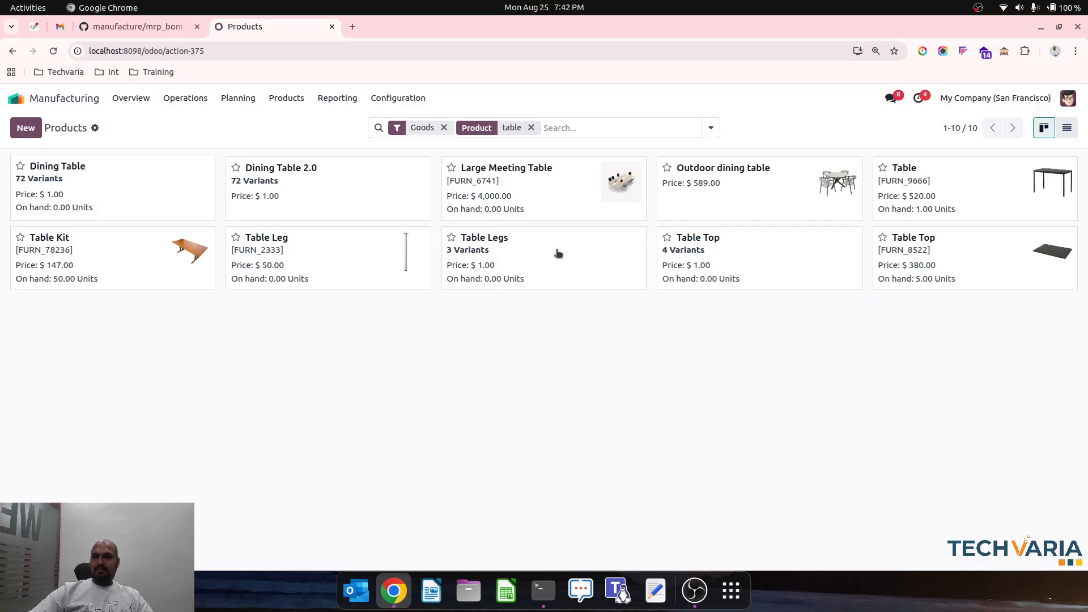
Step: Add "poli" to the product search and review the Polish Color product's attribute values
left_click(555, 129)
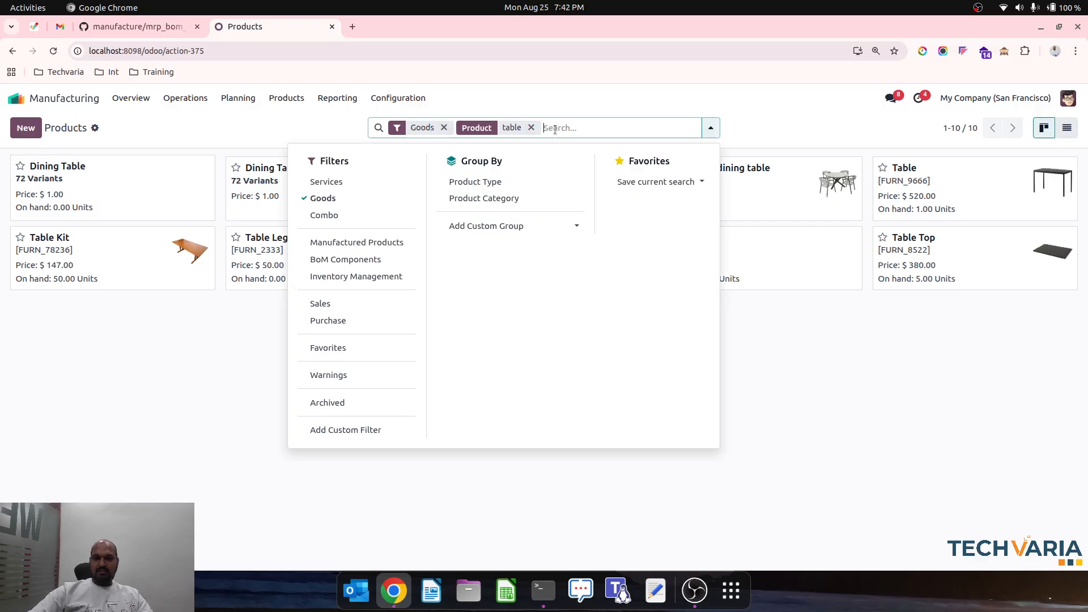
type("poli")
key("Return")
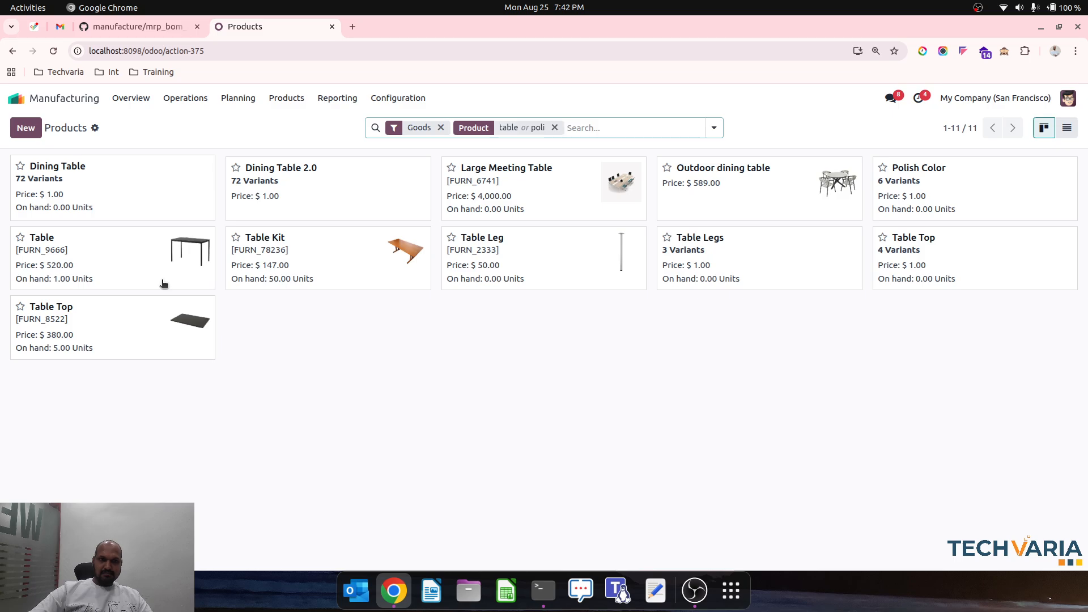
left_click(908, 192)
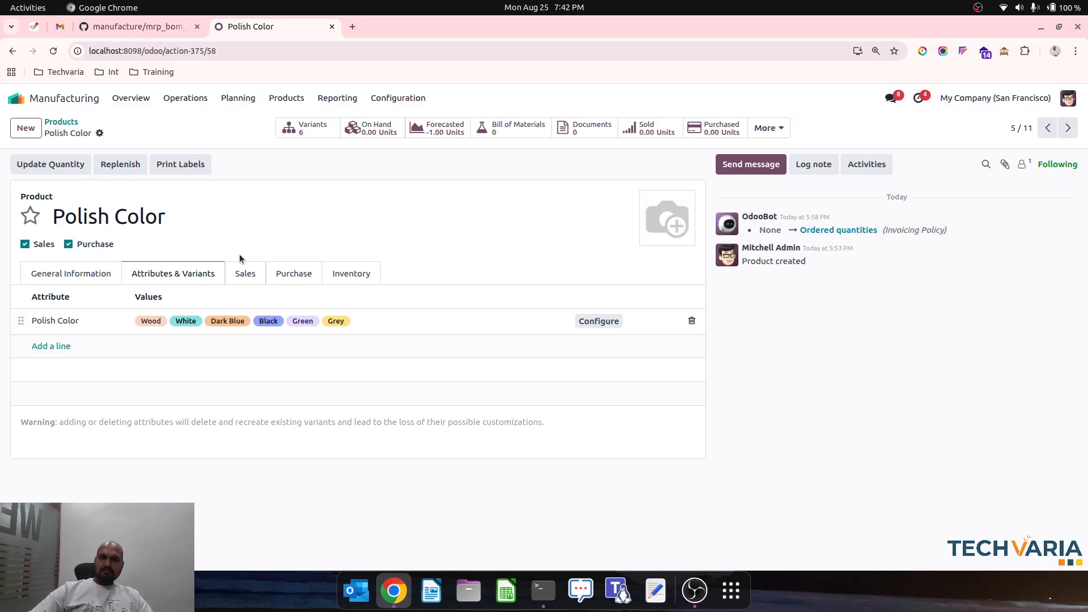
Step: Find the four-variant Table Top product by searching for "table", enable Sales on it and save the record
left_click(286, 98)
left_click(285, 122)
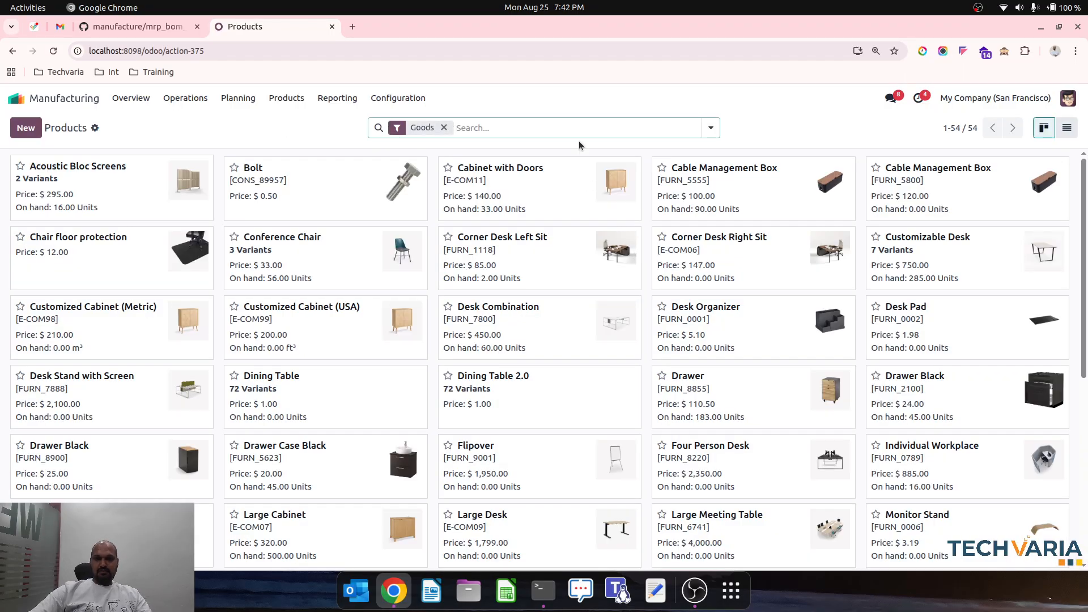
type("table")
key("Return")
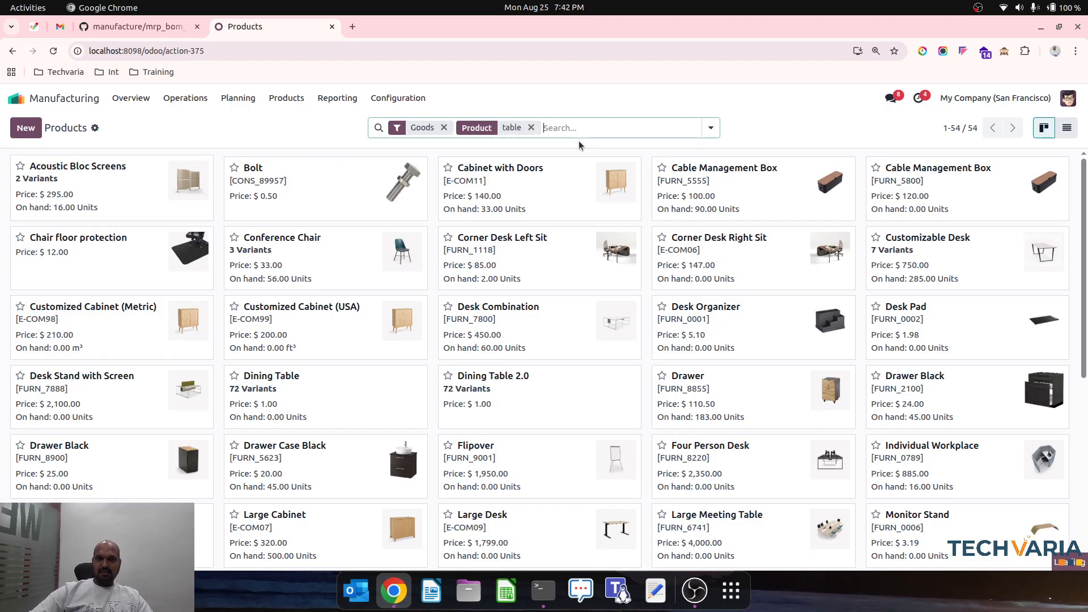
left_click(543, 256)
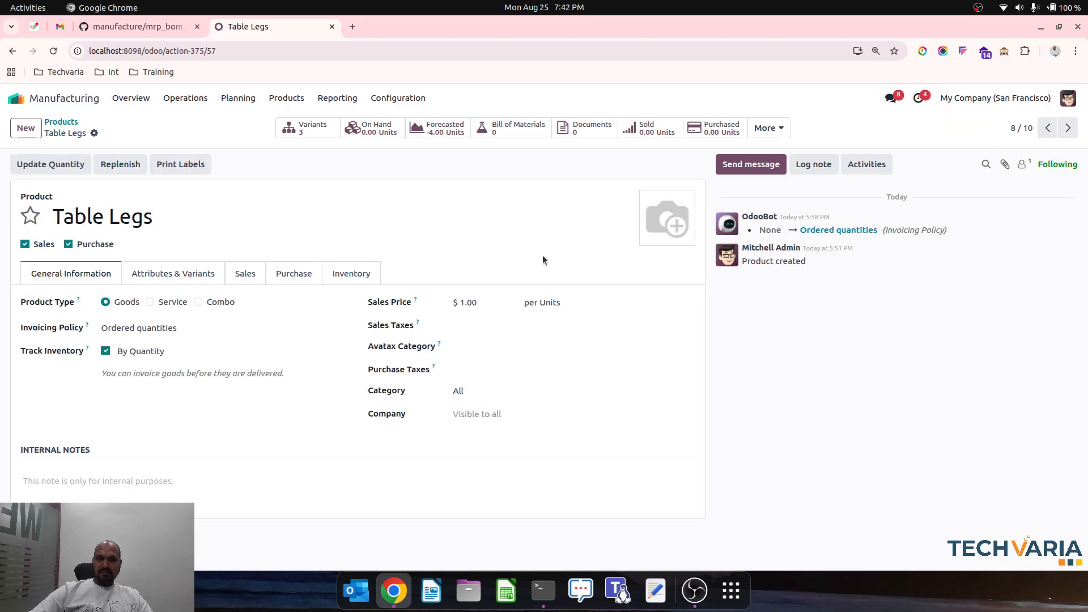
left_click(1067, 128)
left_click(25, 244)
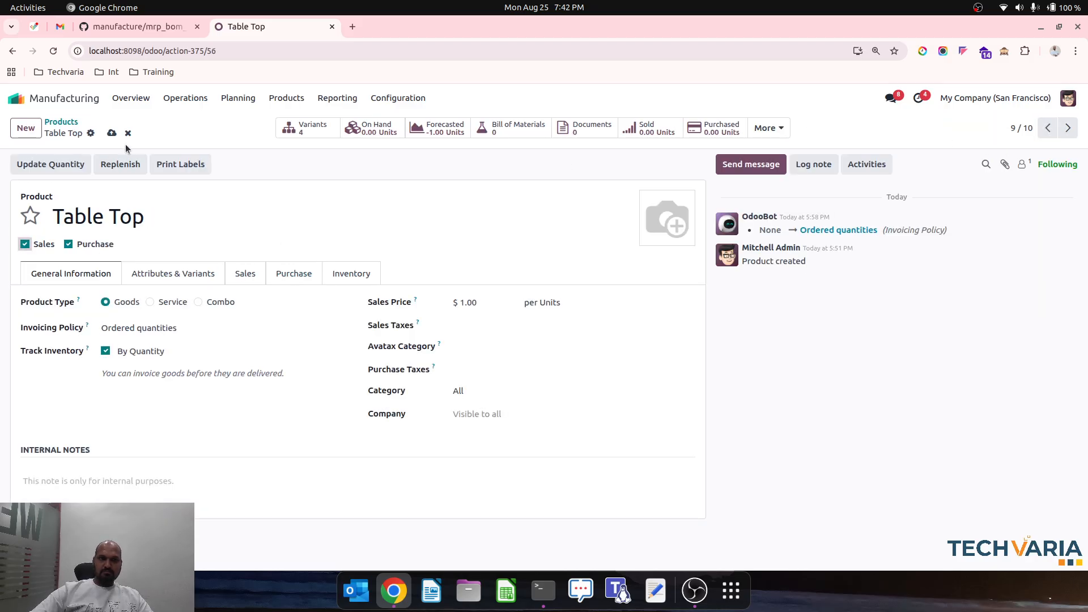
left_click(112, 134)
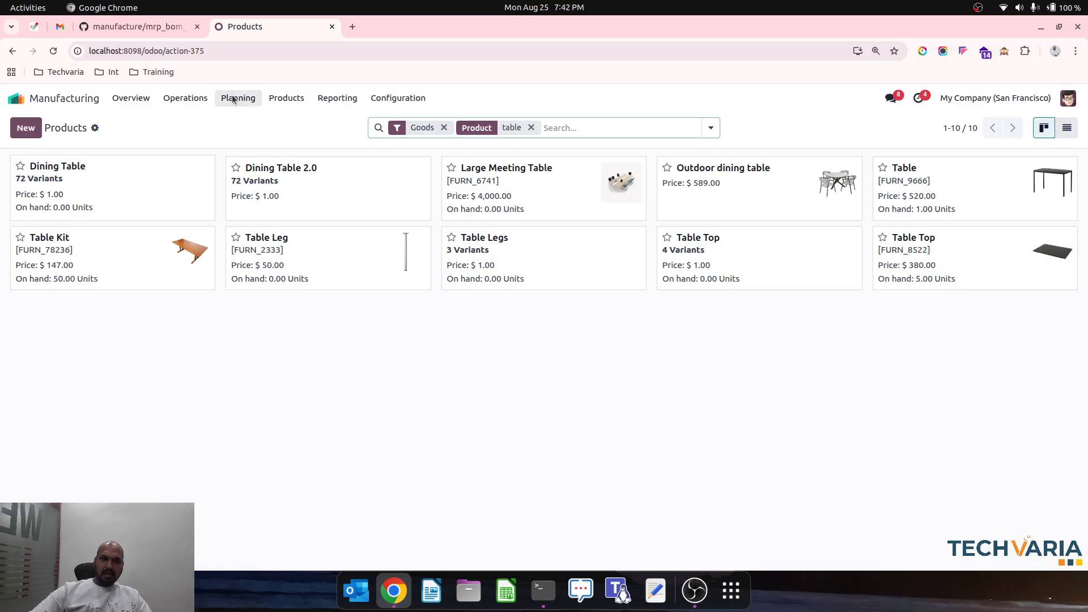
Step: Open the Dining Table bill of materials and delete its Table Legs, Table Top and Polish Color component lines
left_click(289, 99)
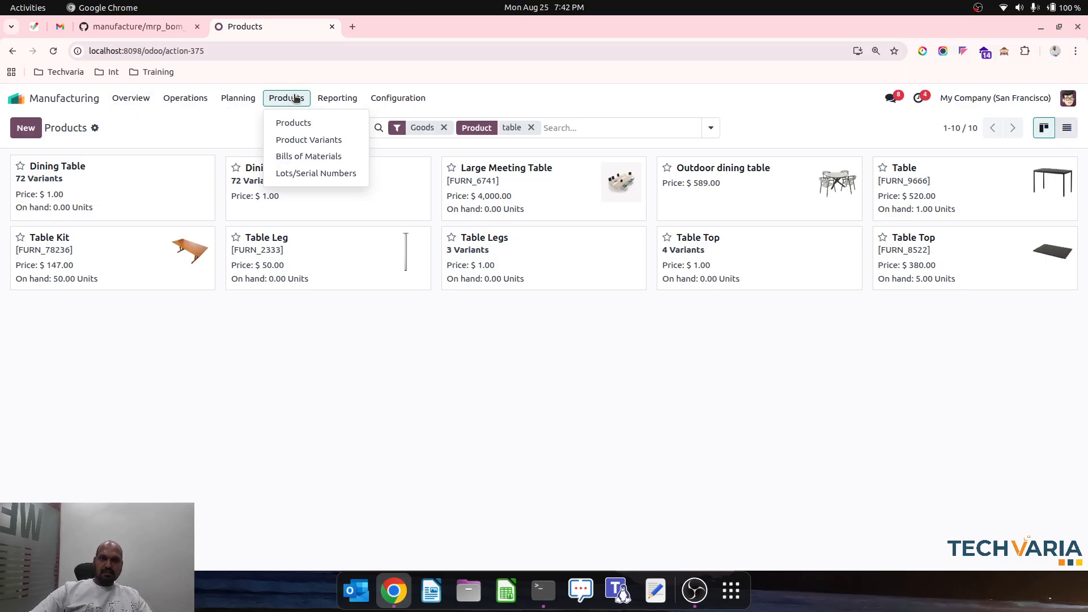
left_click(307, 154)
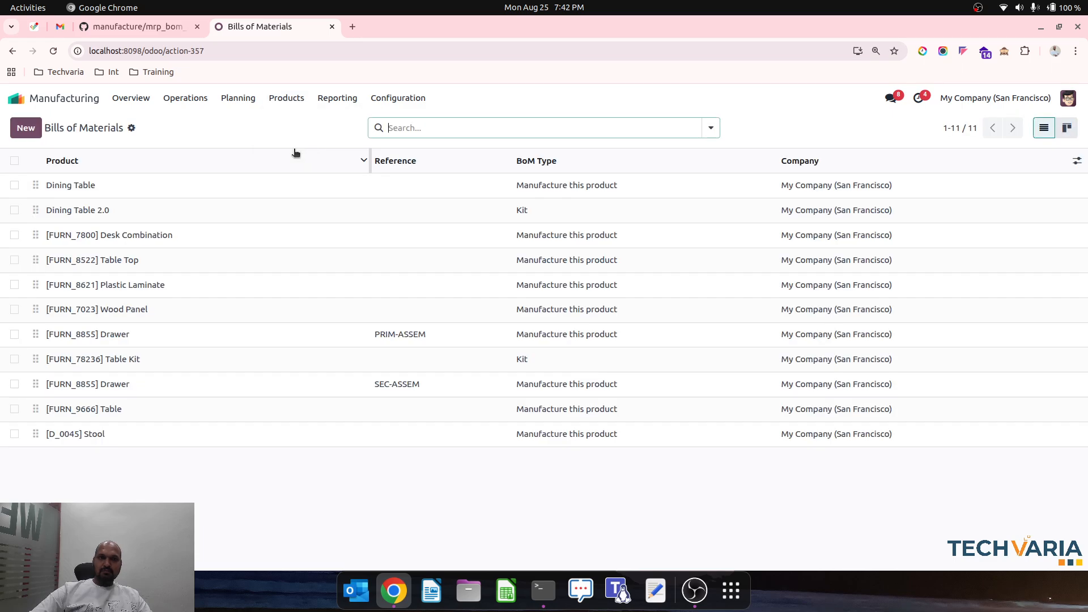
left_click(214, 181)
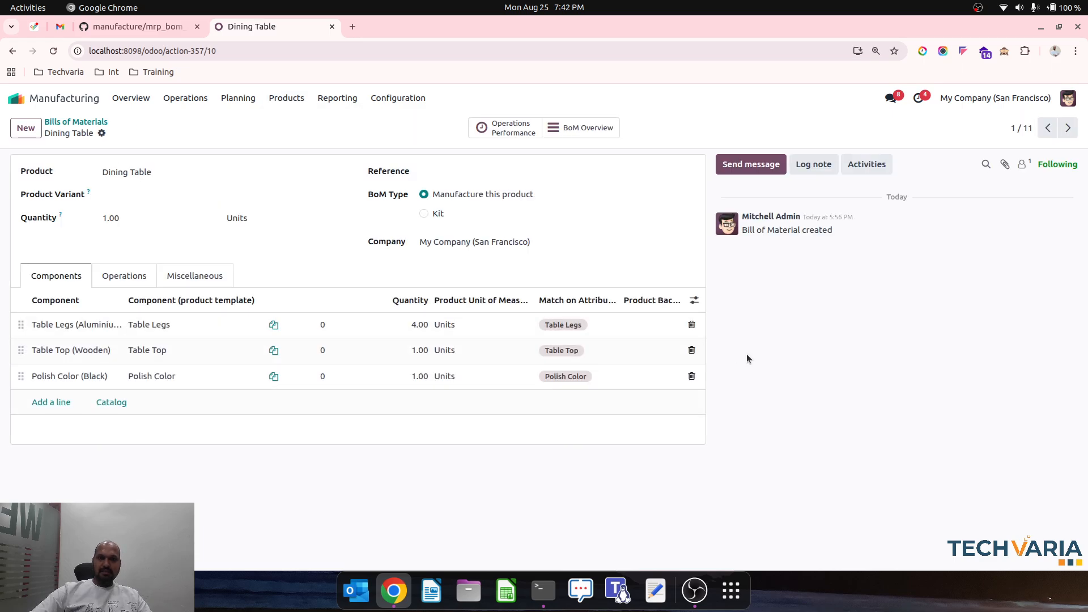
left_click(691, 325)
left_click(691, 324)
left_click(691, 325)
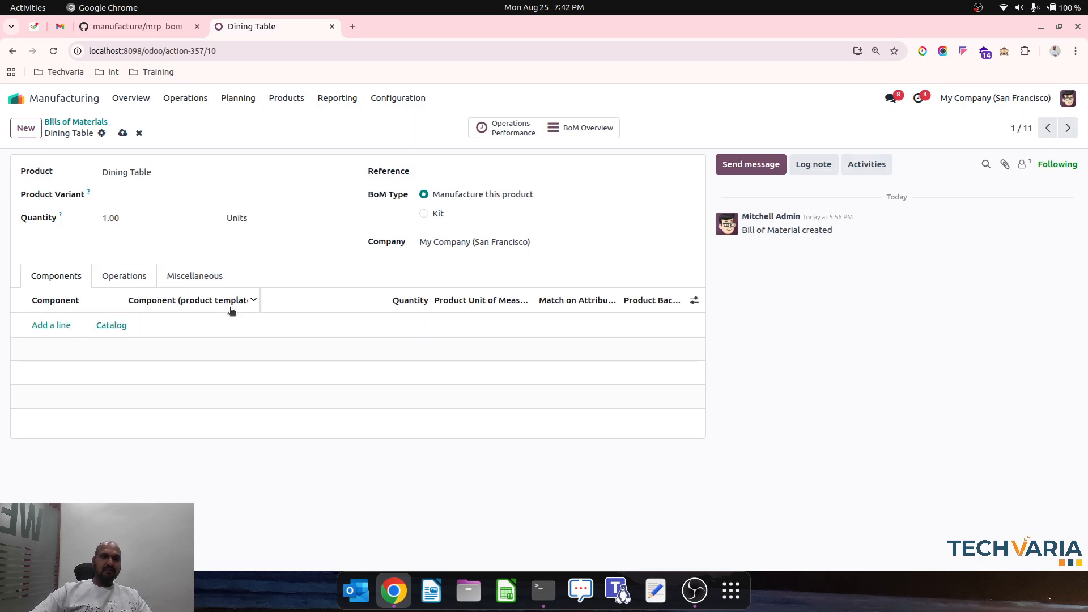
Step: Add a component line to the bill of materials using the Table Legs product template, with a quantity of 4
left_click(57, 331)
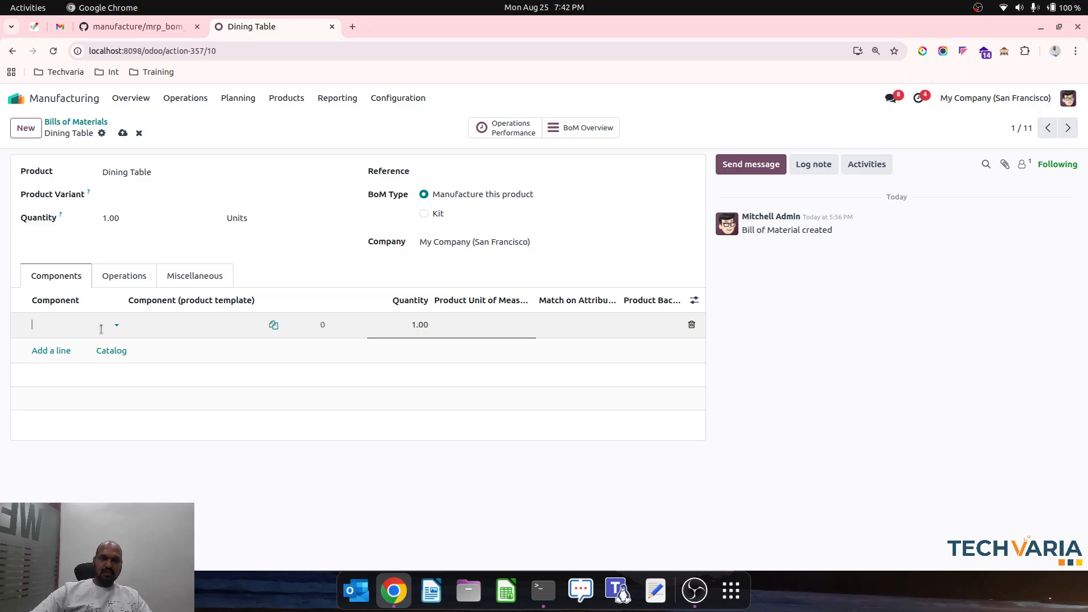
left_click(193, 327)
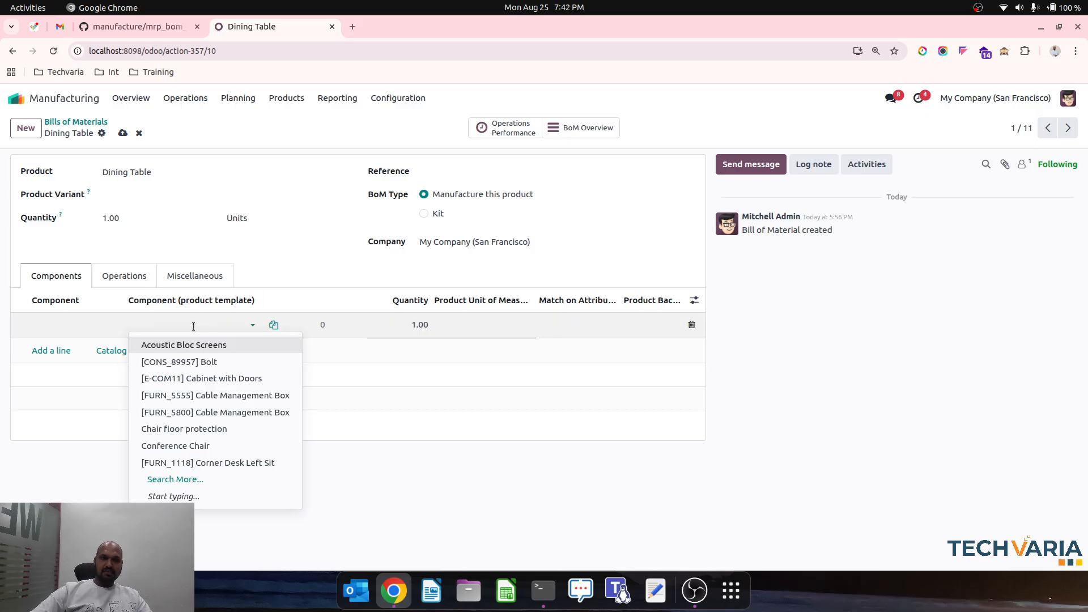
type("table")
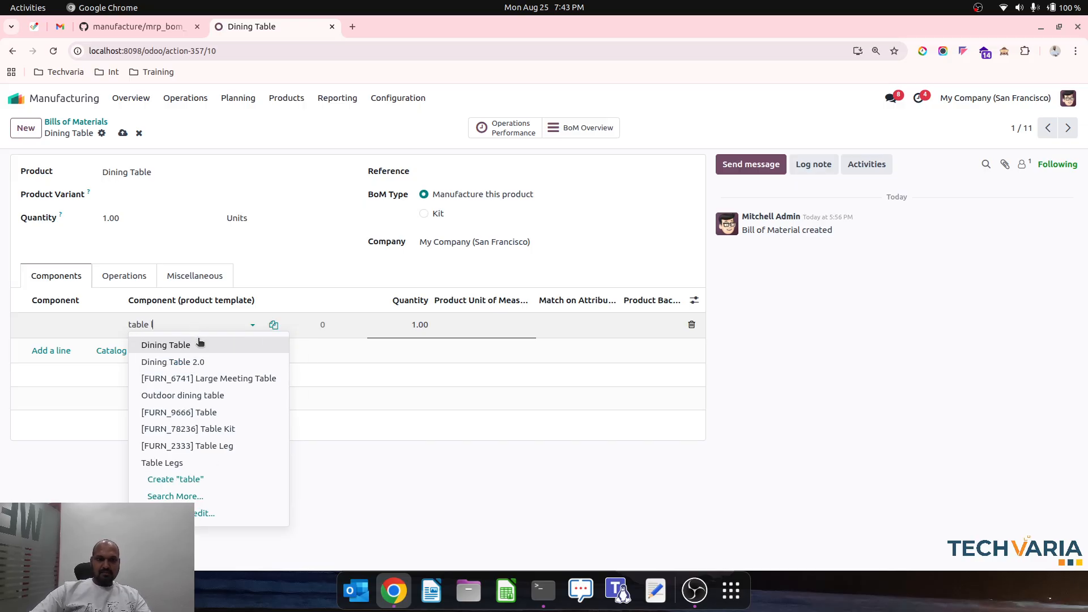
type(" l")
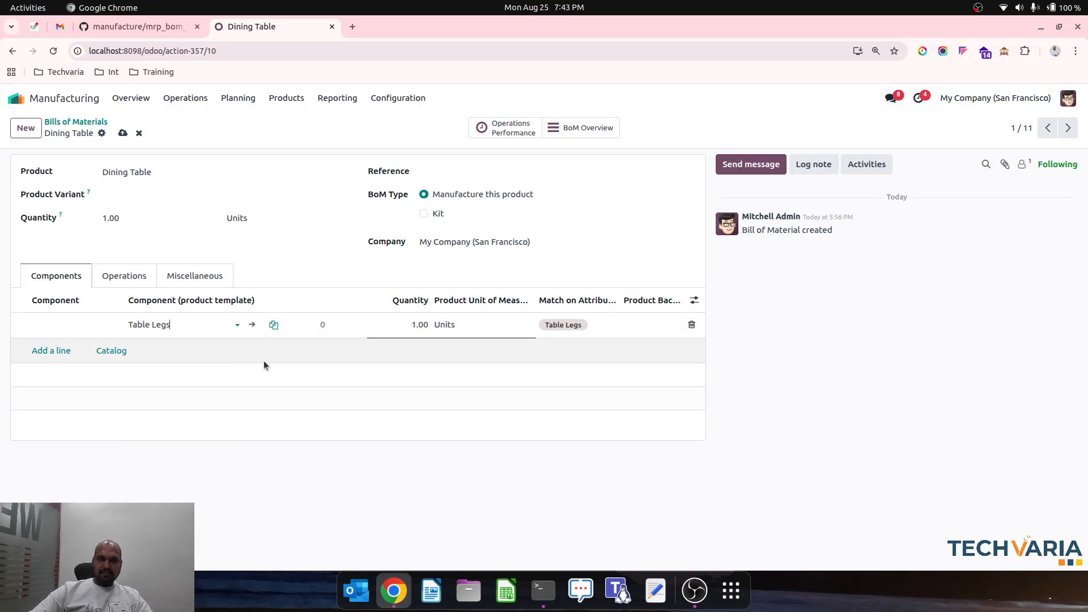
left_click(403, 324)
type("5")
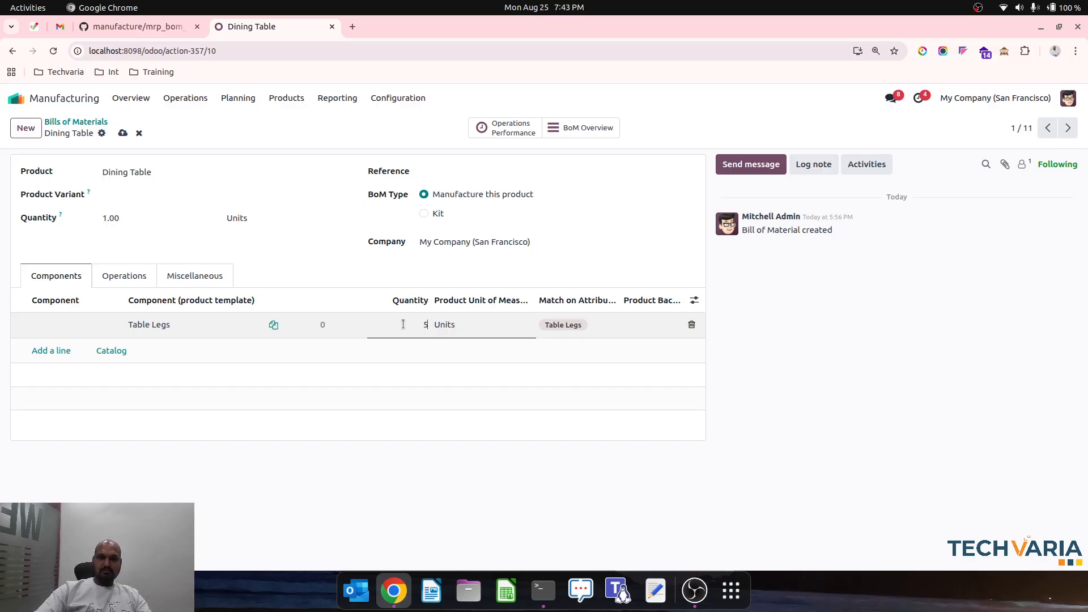
type("4")
key("Tab")
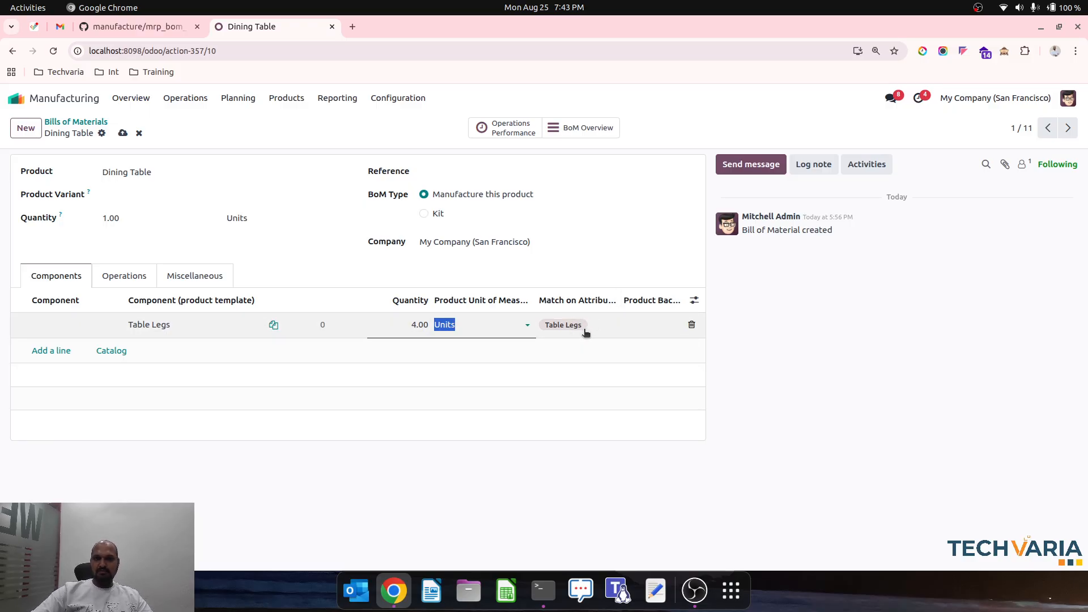
Step: Add the Table Top and Polish Color product templates as component lines and save the bill of materials
left_click(43, 362)
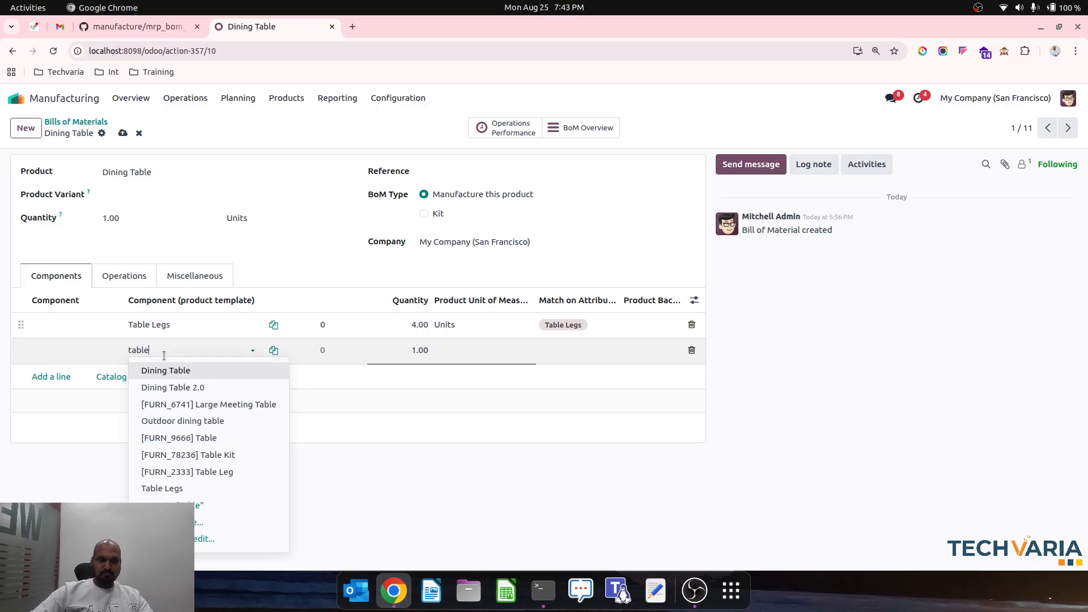
type("table t")
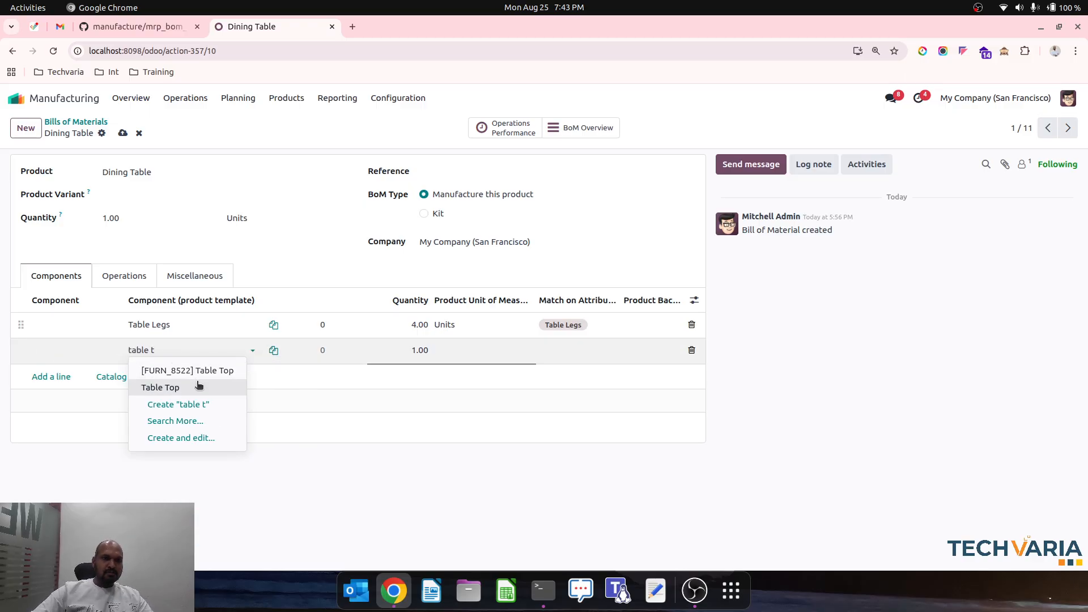
left_click(194, 384)
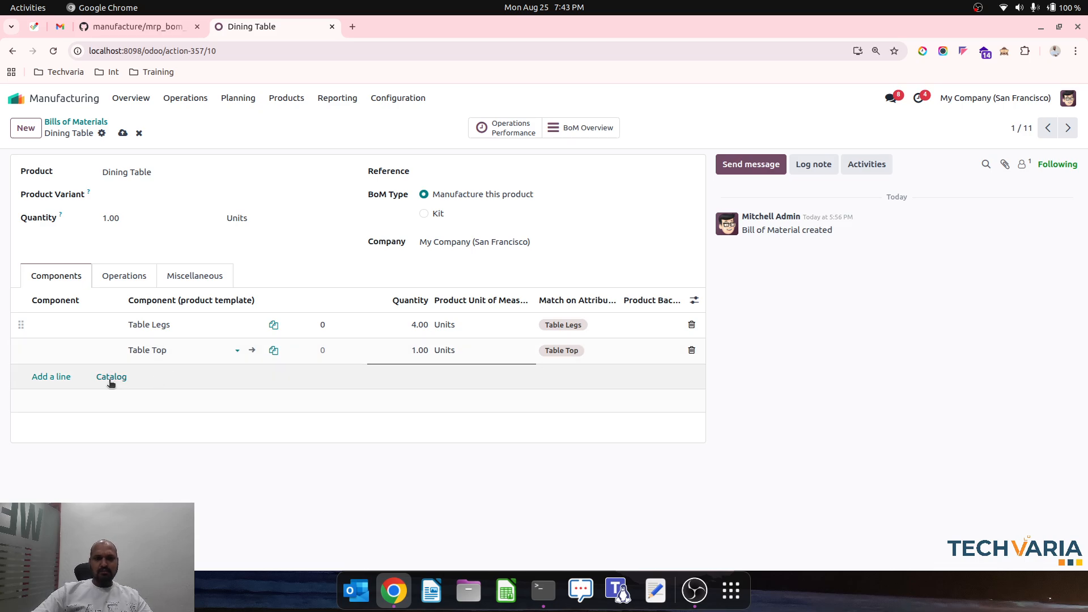
left_click(56, 377)
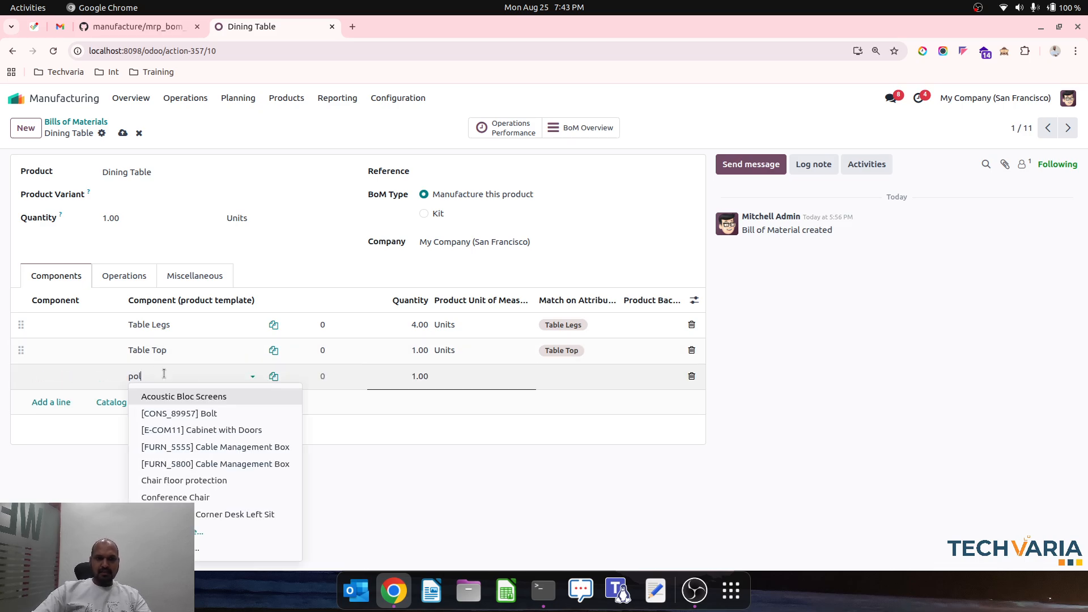
type("pol")
left_click(176, 396)
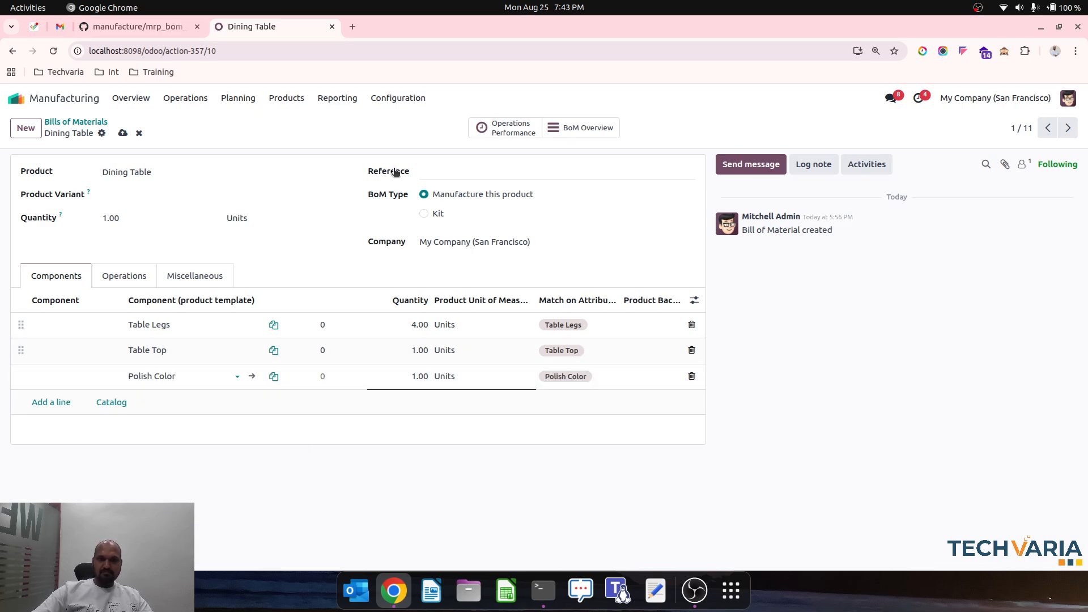
left_click(122, 132)
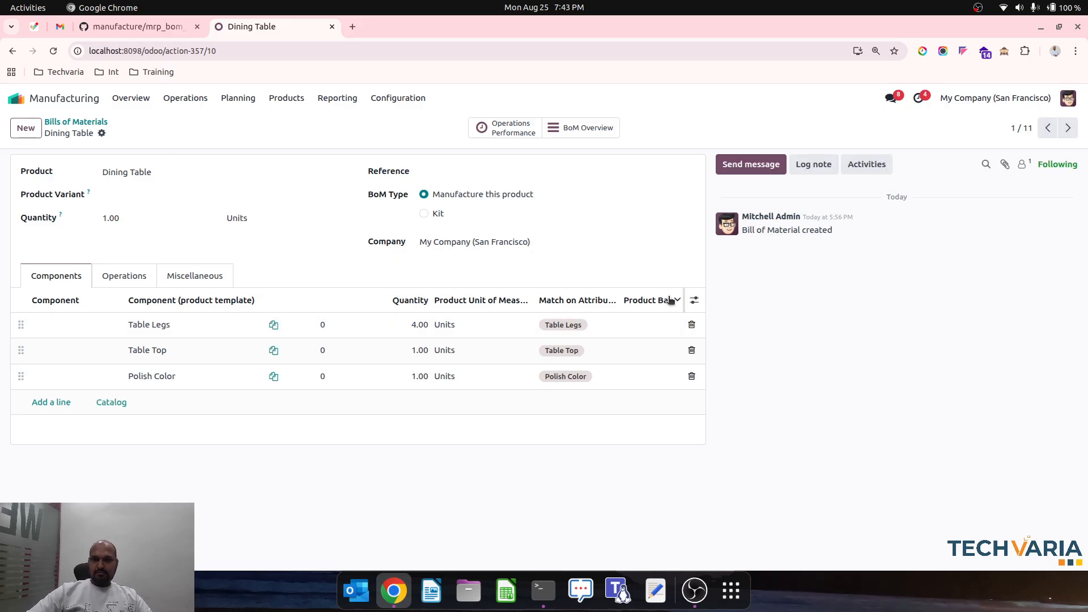
mouse_move(662, 302)
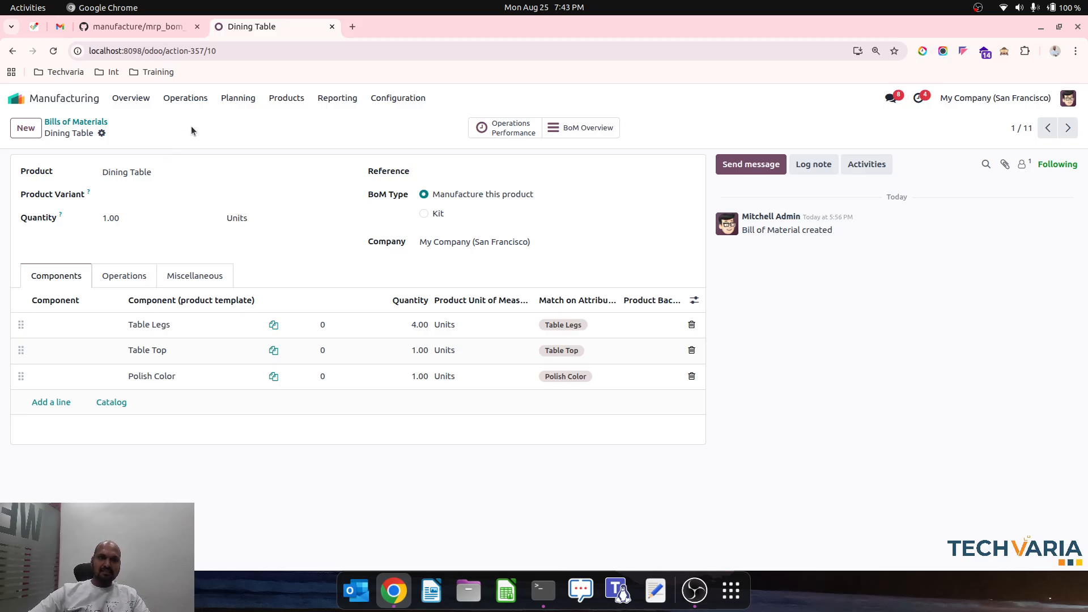
left_click(16, 98)
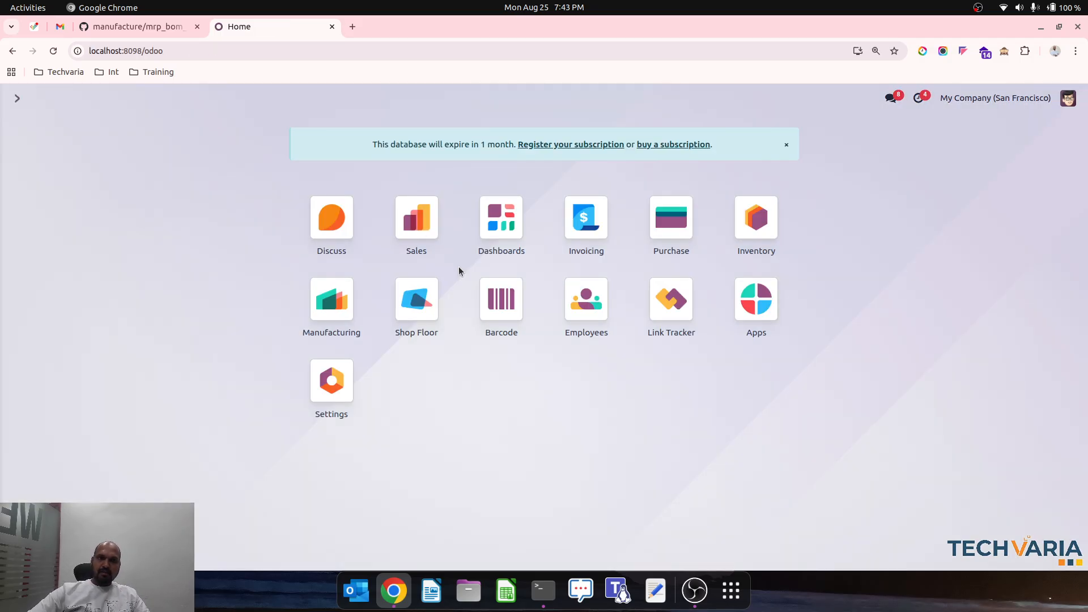
type("inv")
key("Return")
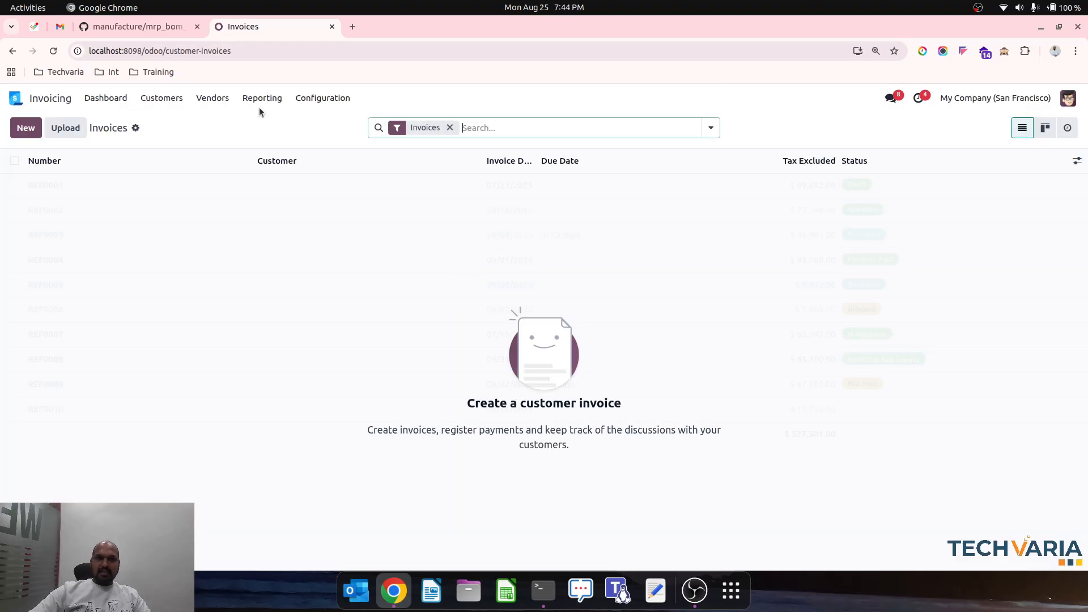
left_click(213, 99)
left_click(16, 98)
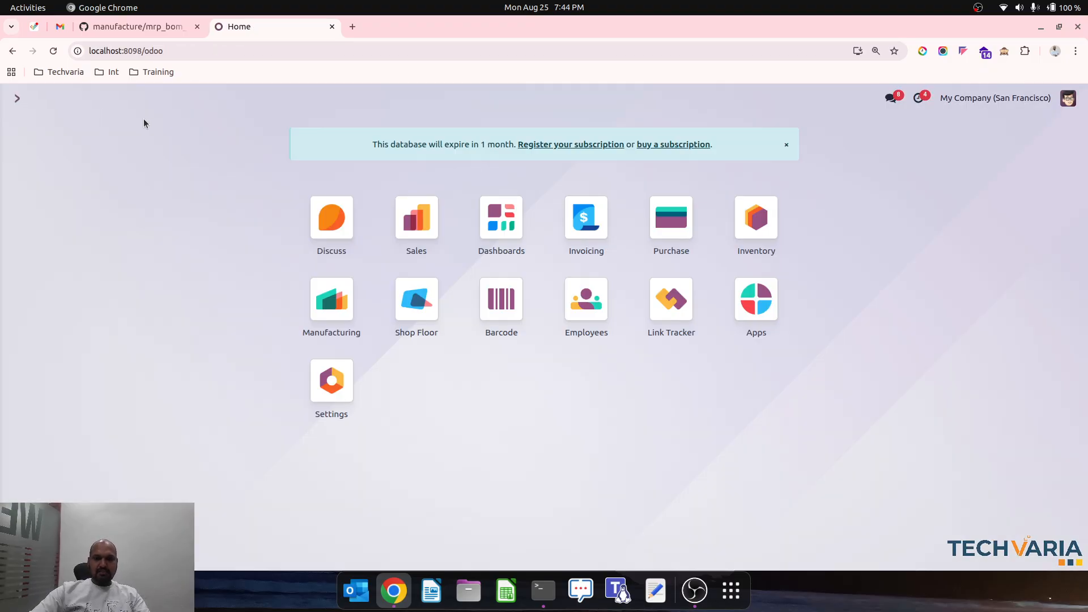
Step: Switch to Inventory, find the Dining Table product by searching for "dini" and review its inventory routes
type("inve")
key("Return")
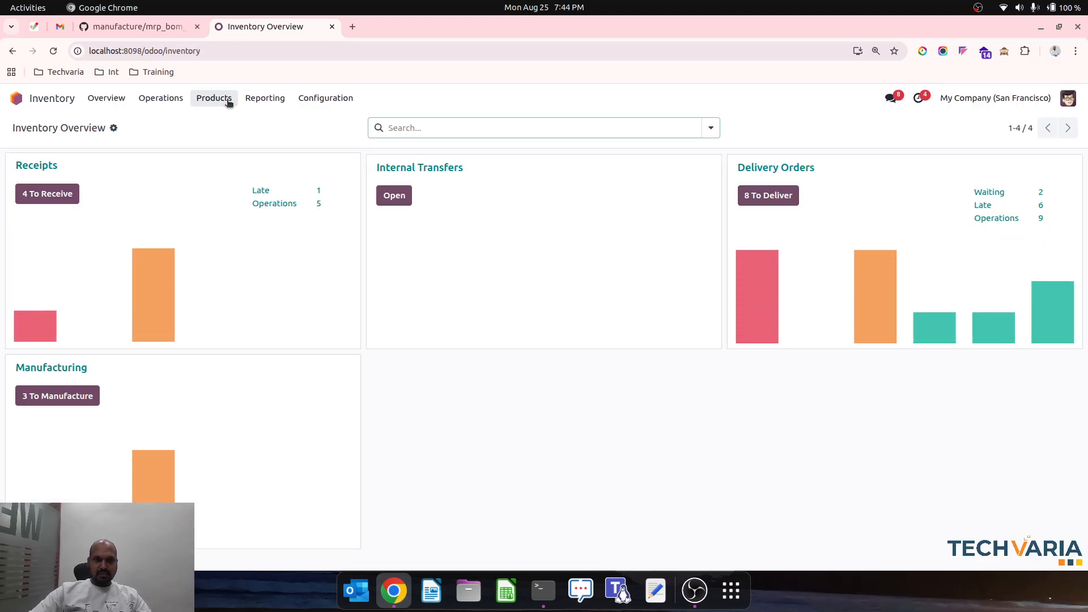
left_click(223, 99)
left_click(242, 123)
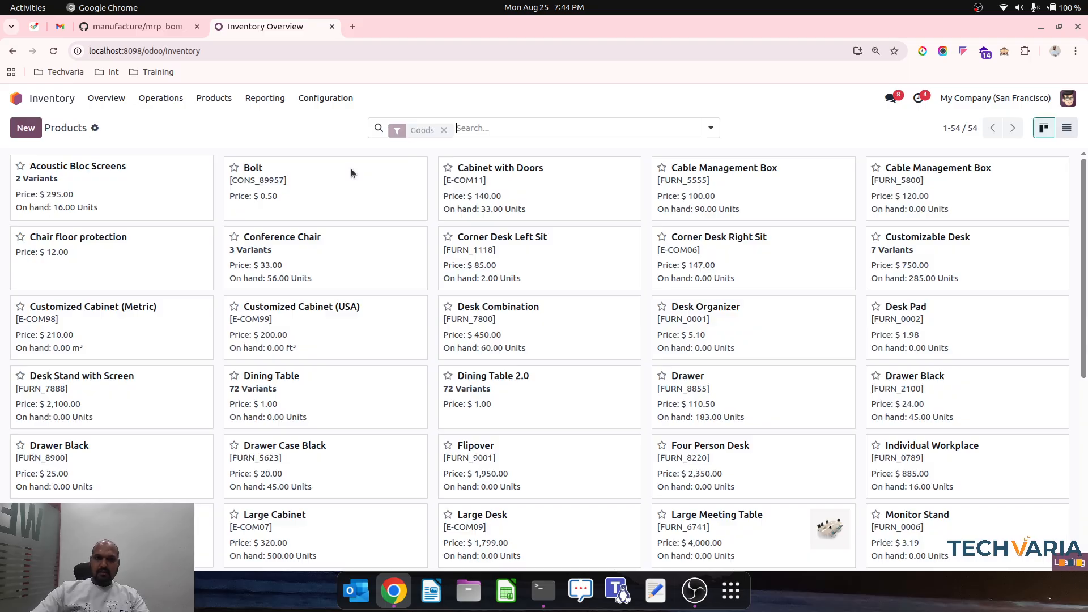
type("dini")
key("Return")
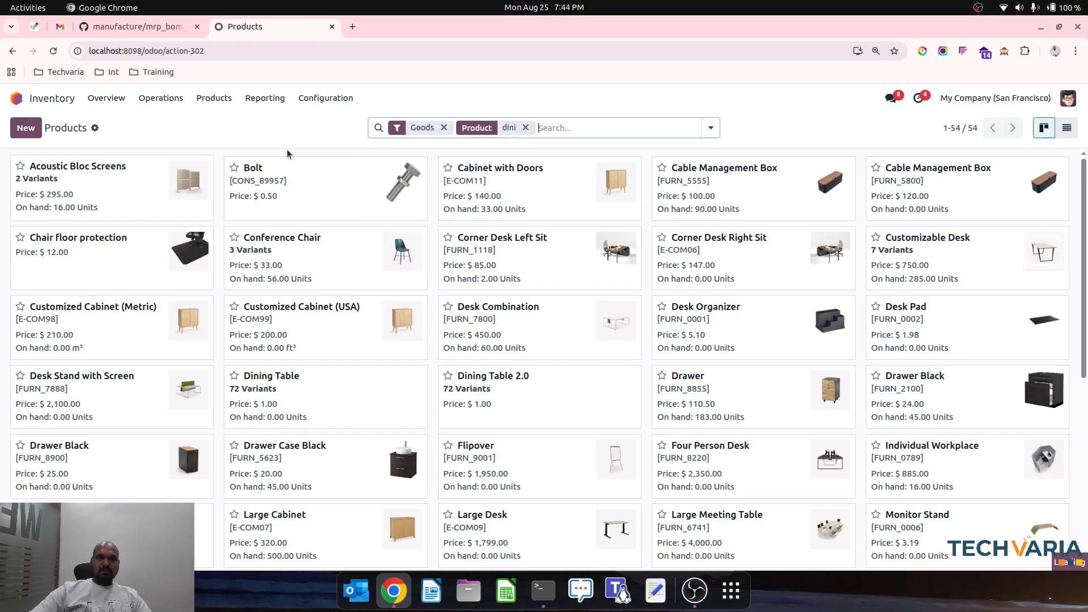
left_click(117, 192)
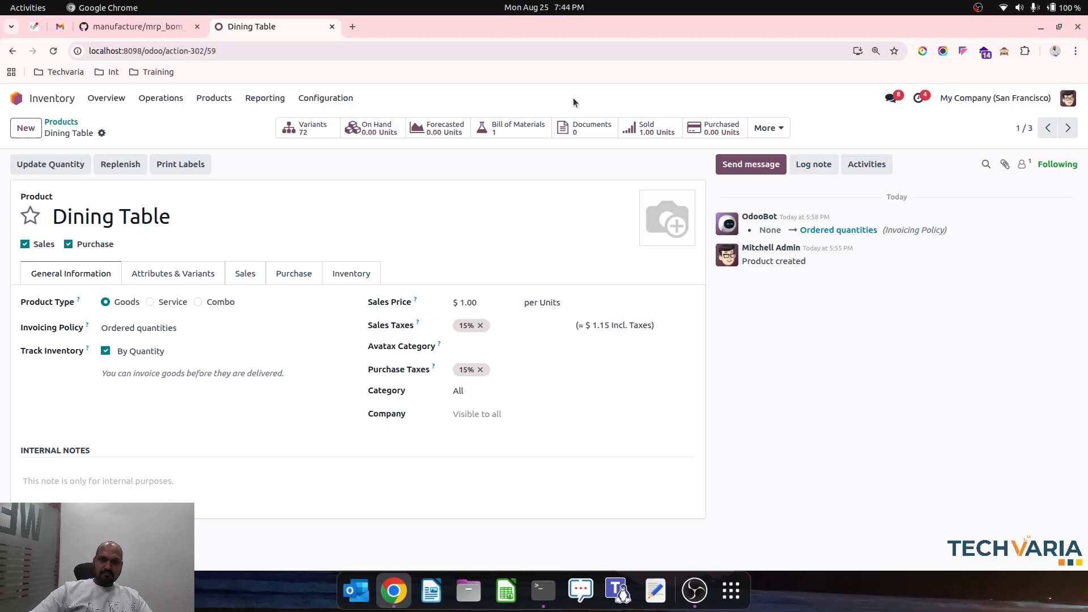
left_click(346, 273)
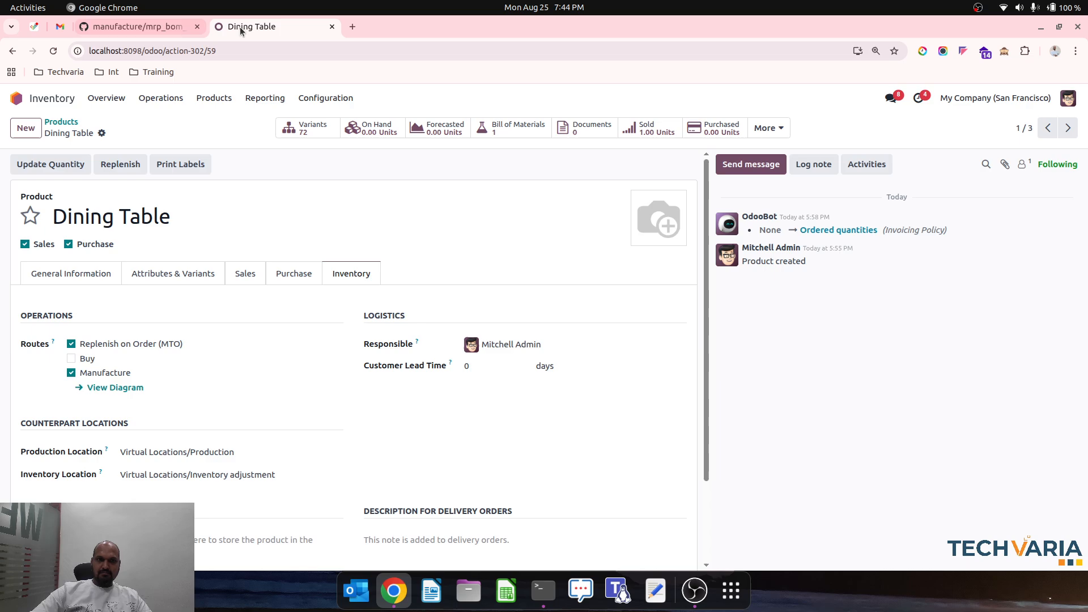
Step: Switch to Manufacturing and start a new manufacturing order for the Dining Table variant with Aluminium legs, Stone top and Dark Blue polish
left_click(16, 101)
type("manu")
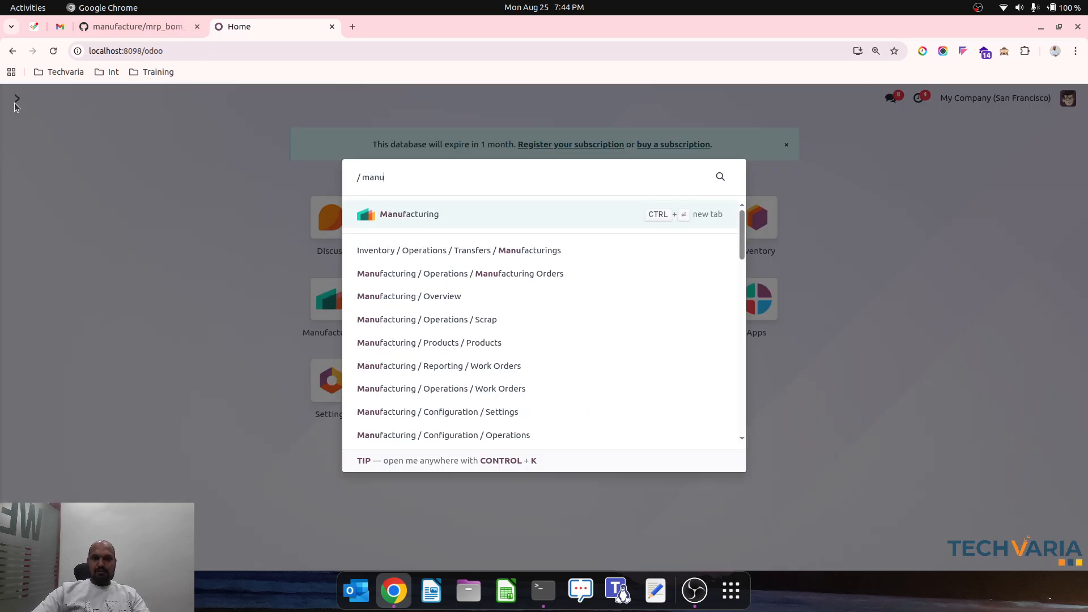
key("Return")
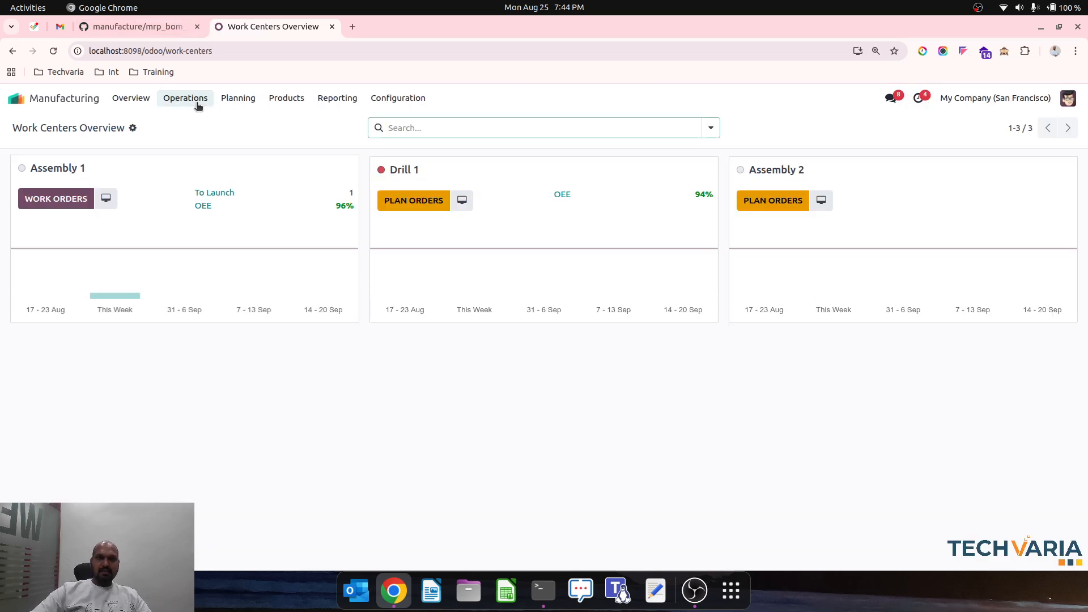
left_click(196, 99)
left_click(196, 120)
left_click(26, 128)
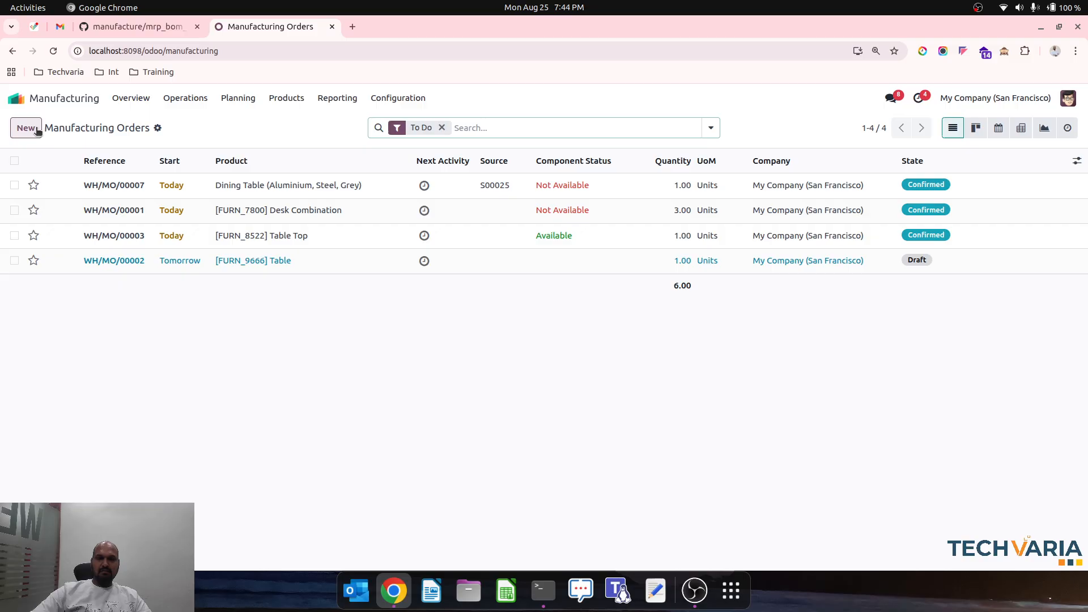
left_click(172, 231)
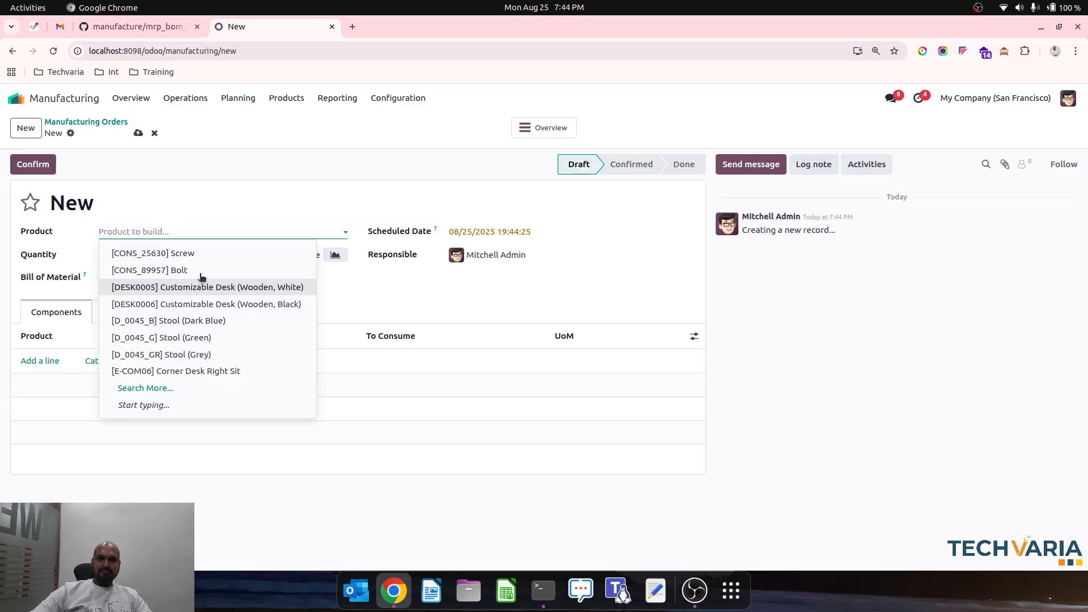
type("dini")
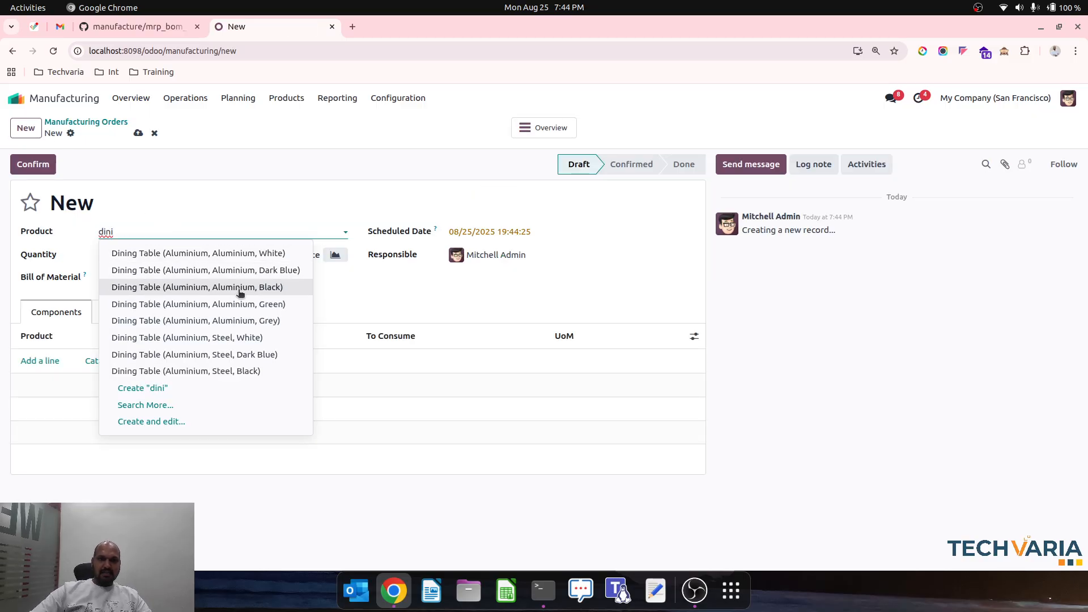
left_click(253, 405)
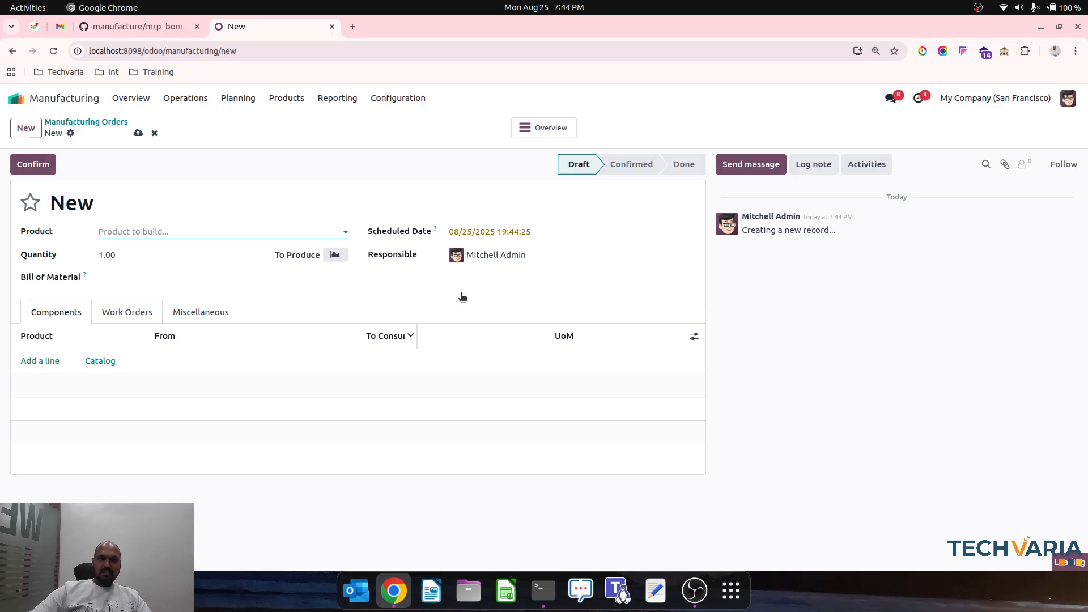
scroll(472, 351, "down", 5)
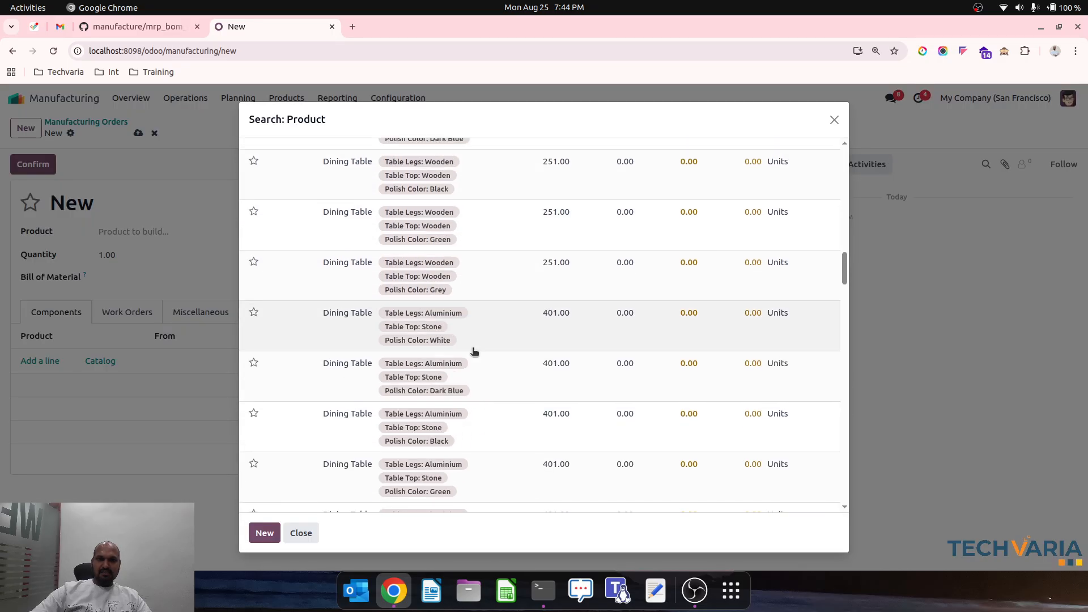
left_click(434, 385)
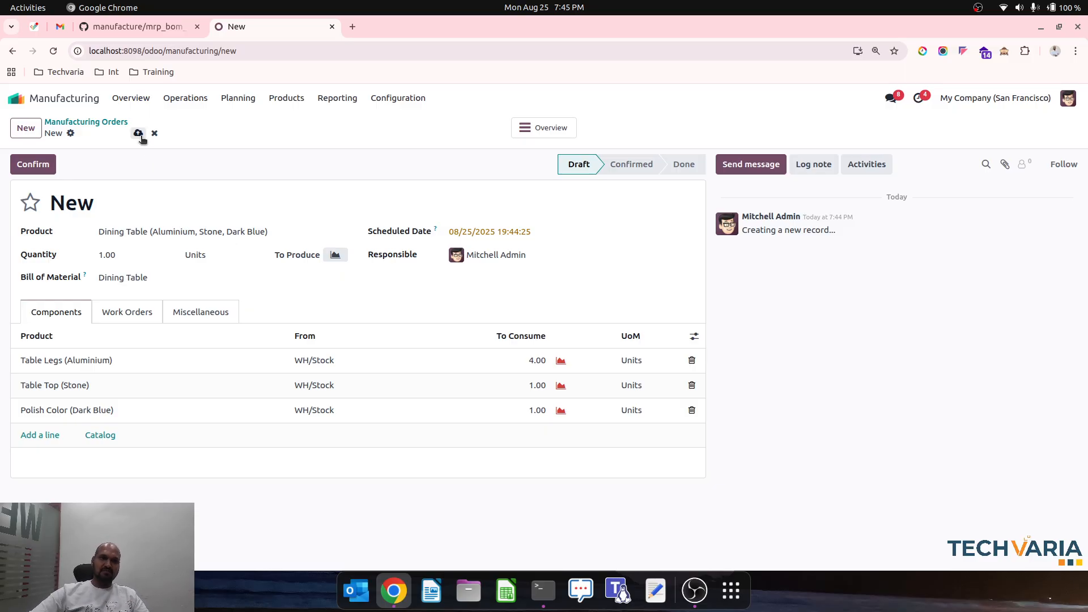
Step: Switch to Sales and start a new quotation, creating "customer4" as its customer
left_click(16, 98)
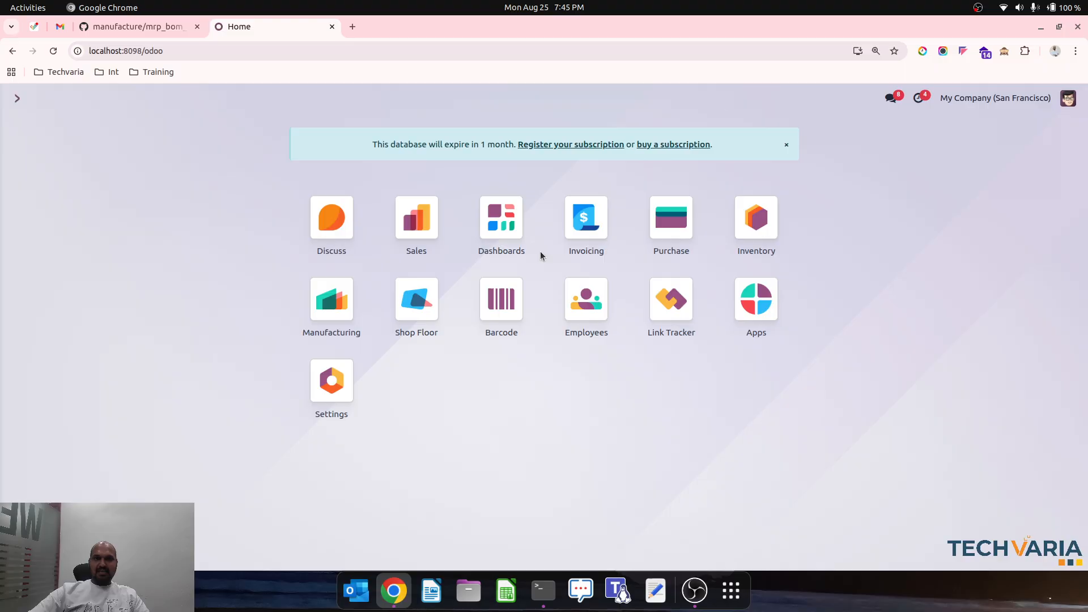
left_click(404, 232)
left_click(25, 129)
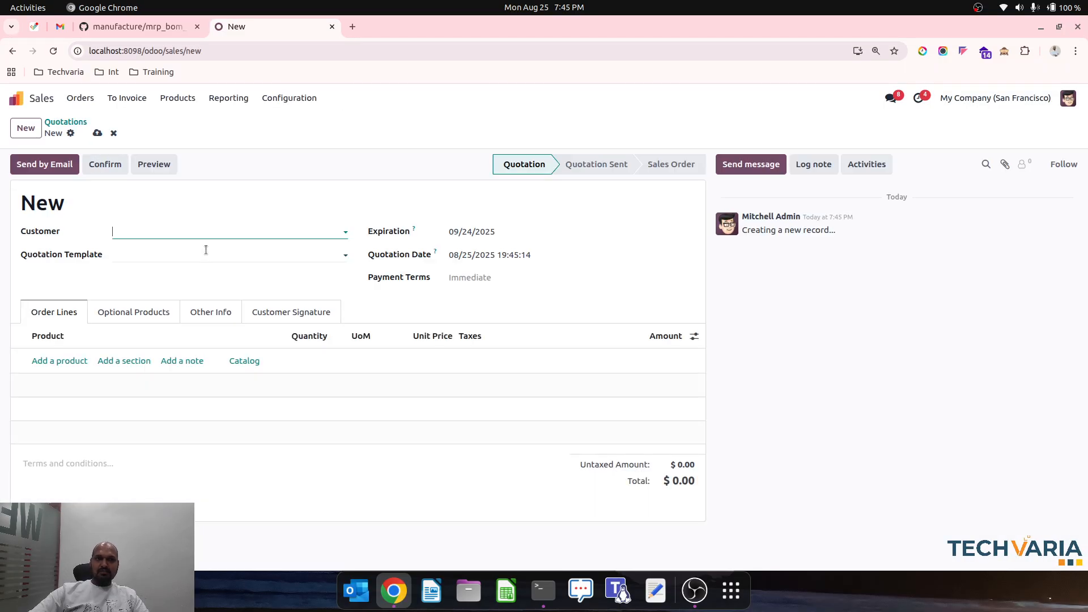
left_click(192, 230)
type("customer4")
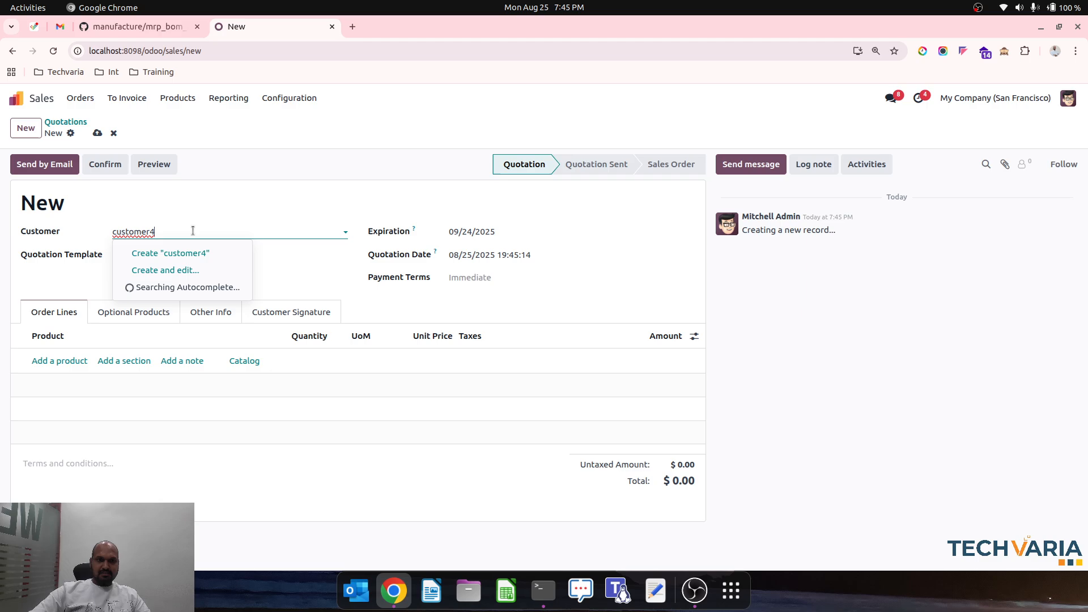
left_click(194, 253)
Step: Add a Dining Table order line configured with Steel table legs, Steel table top and Green polish color
left_click(69, 361)
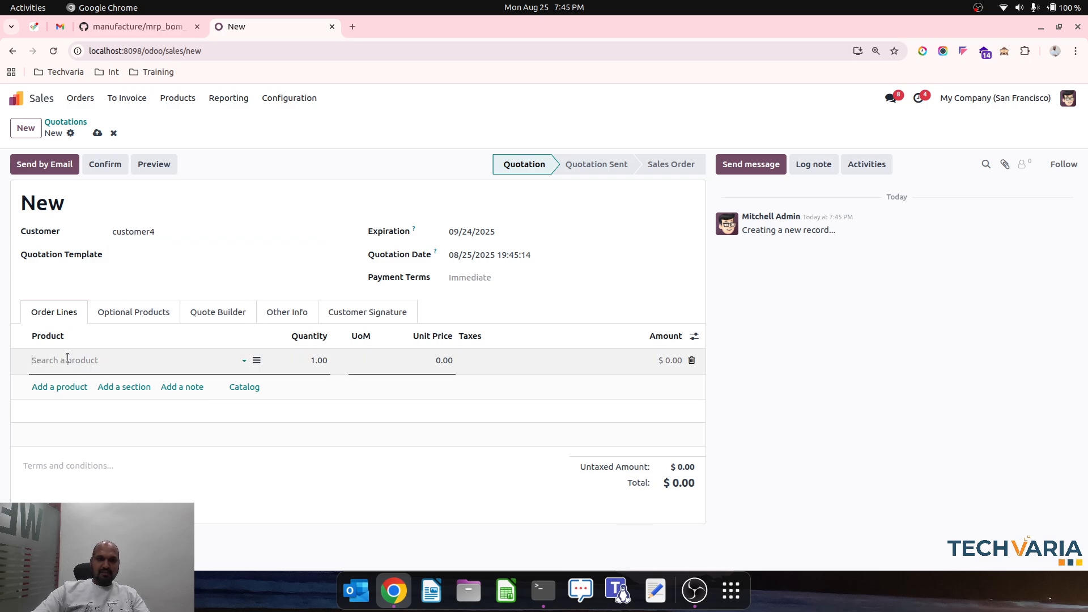
type("dini")
left_click(86, 381)
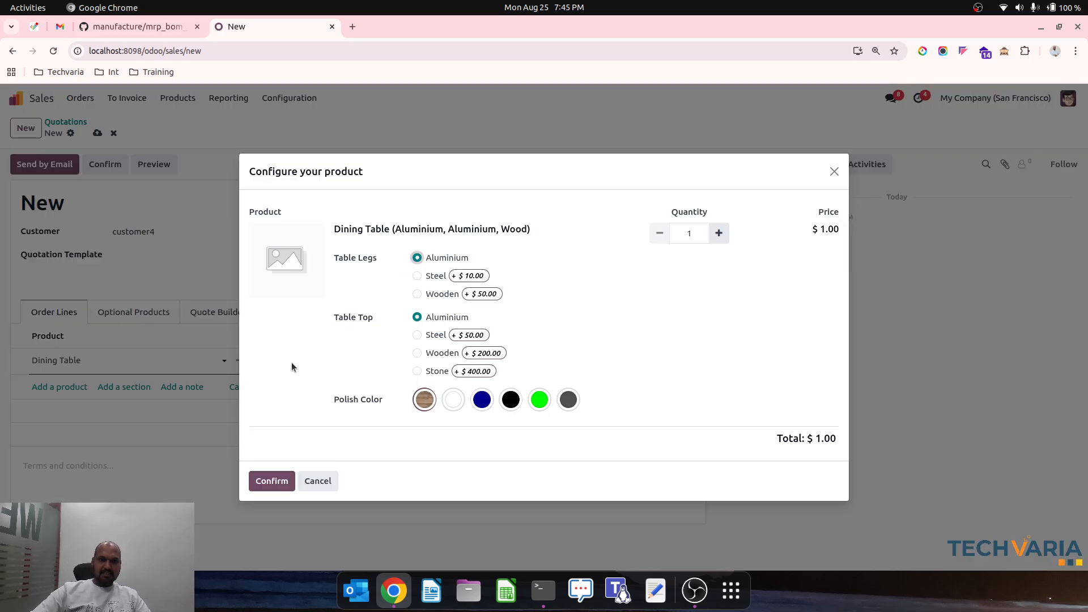
left_click(417, 276)
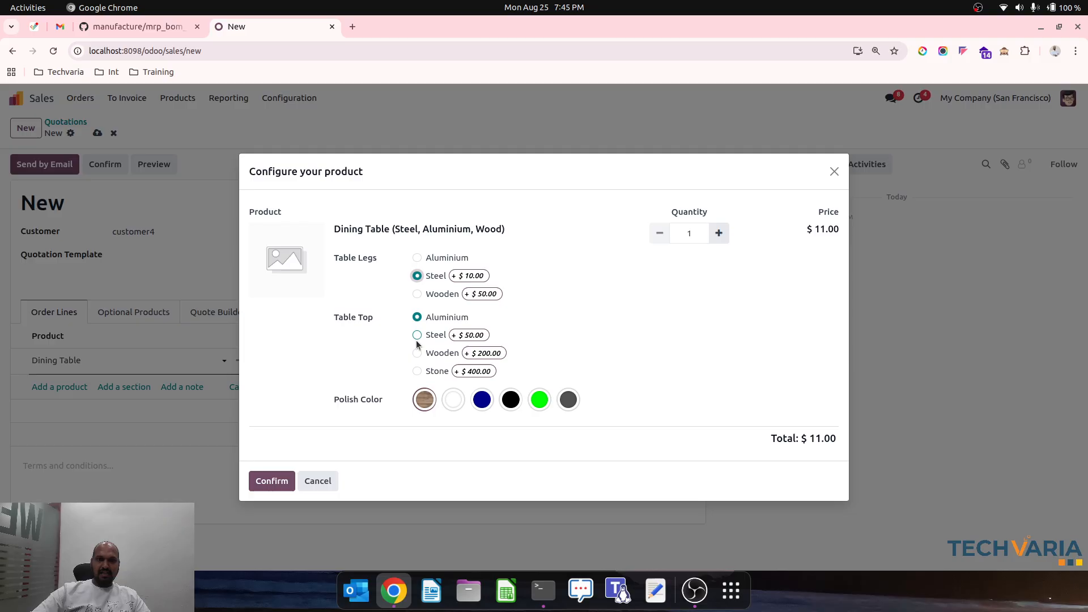
left_click(417, 334)
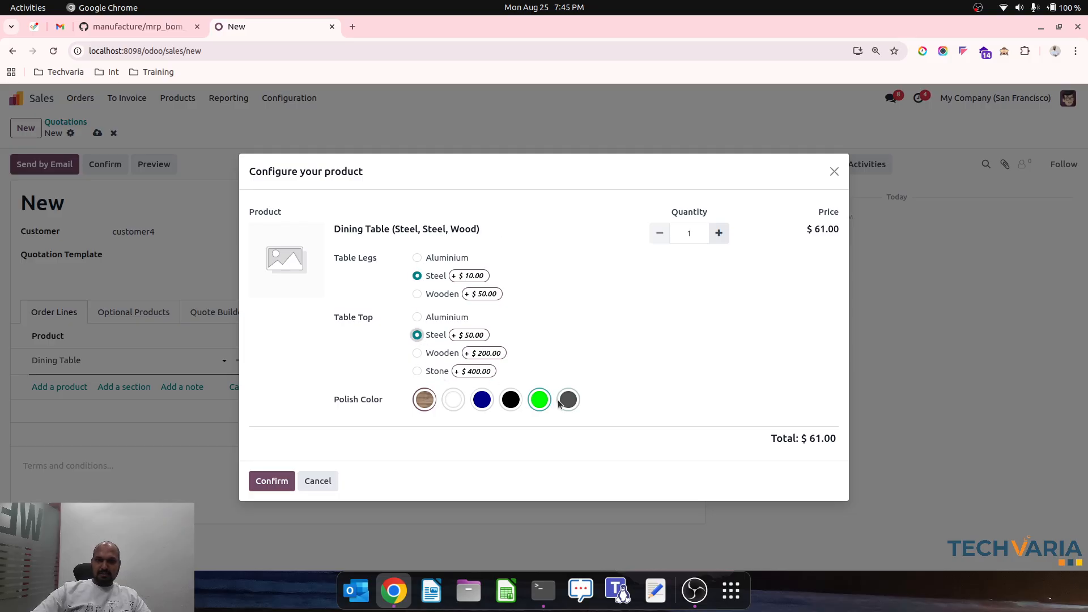
left_click(539, 400)
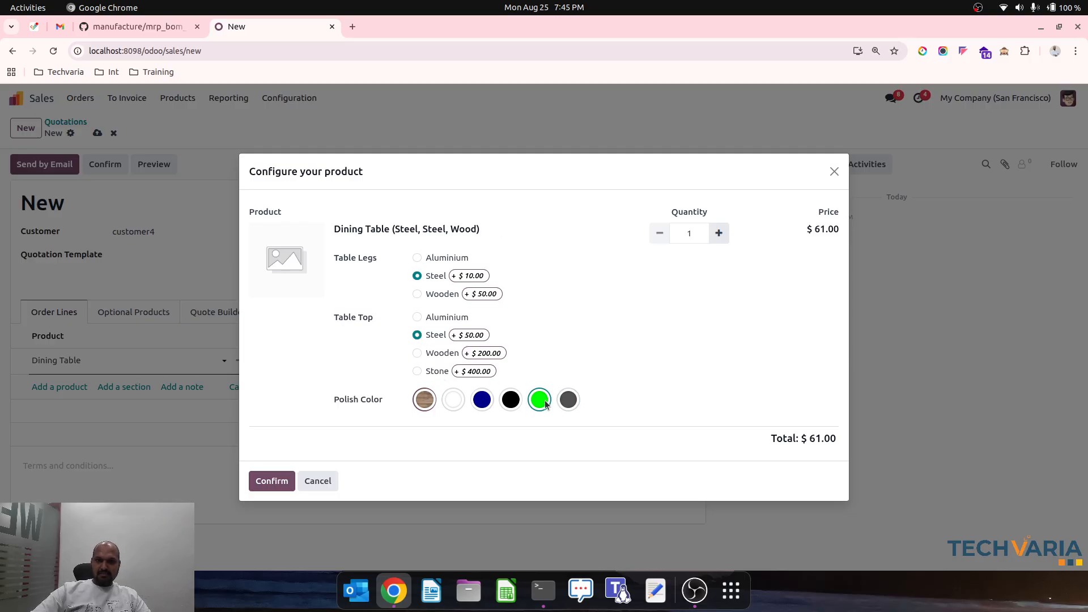
left_click(272, 481)
Step: Set the Dining Table line's unit price to 8000, then save and confirm the quotation
left_click(439, 363)
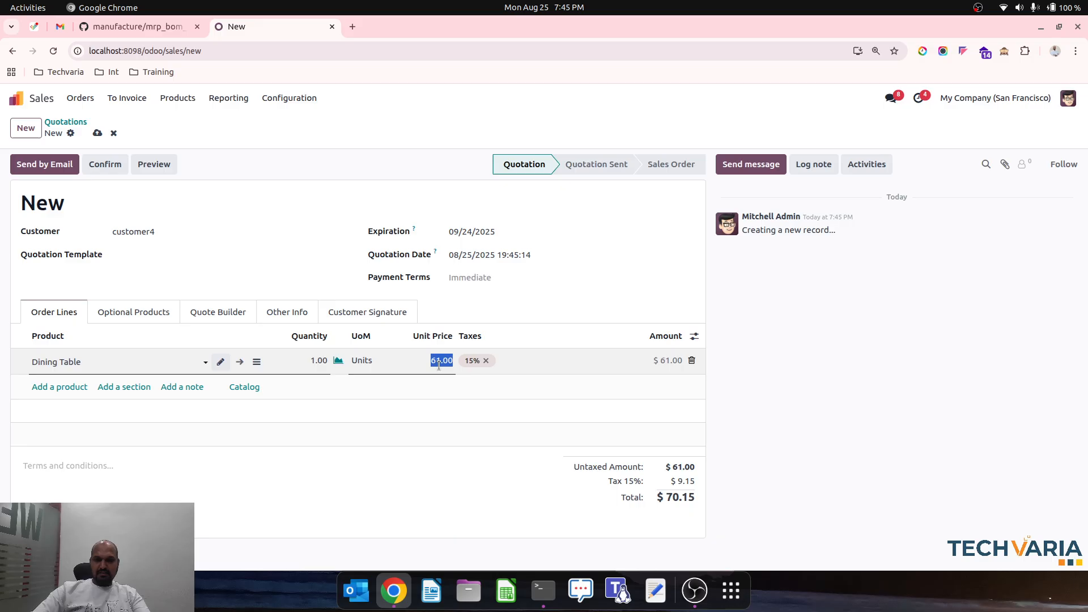
type("8000")
left_click(241, 179)
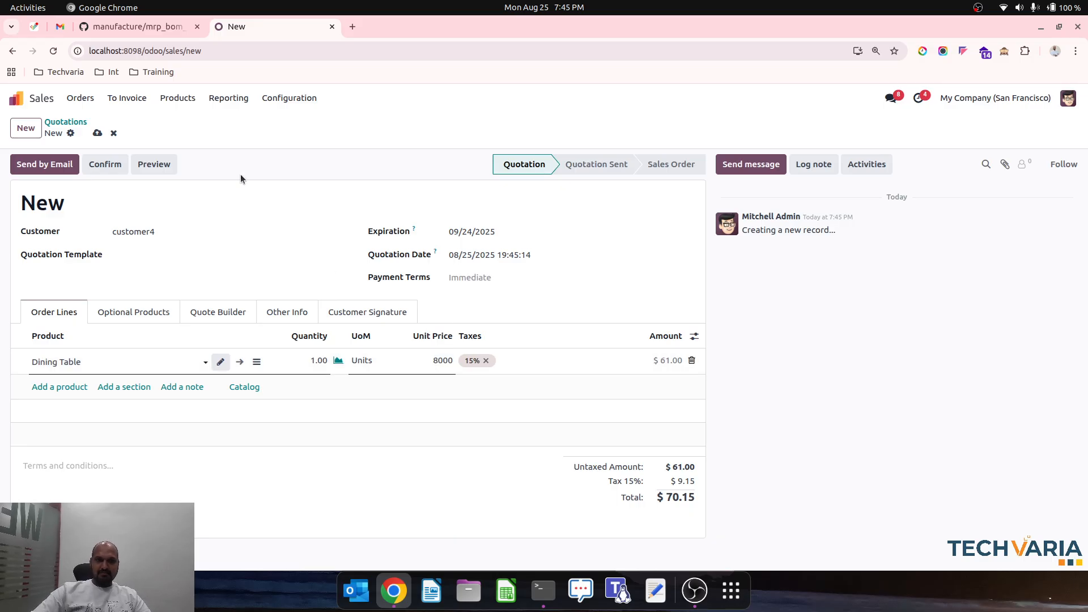
left_click(97, 133)
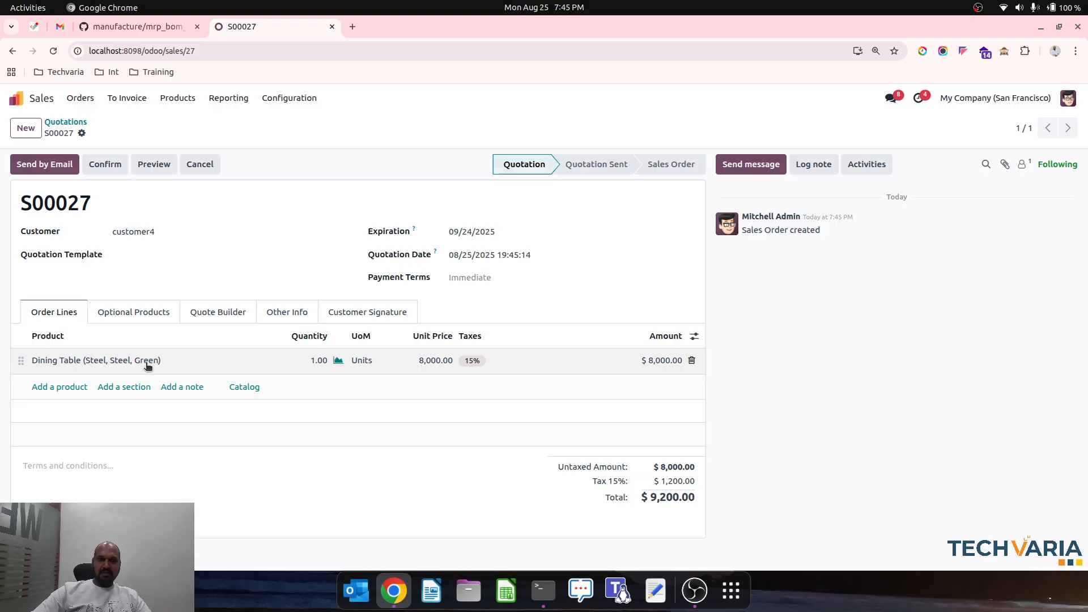
left_click(117, 166)
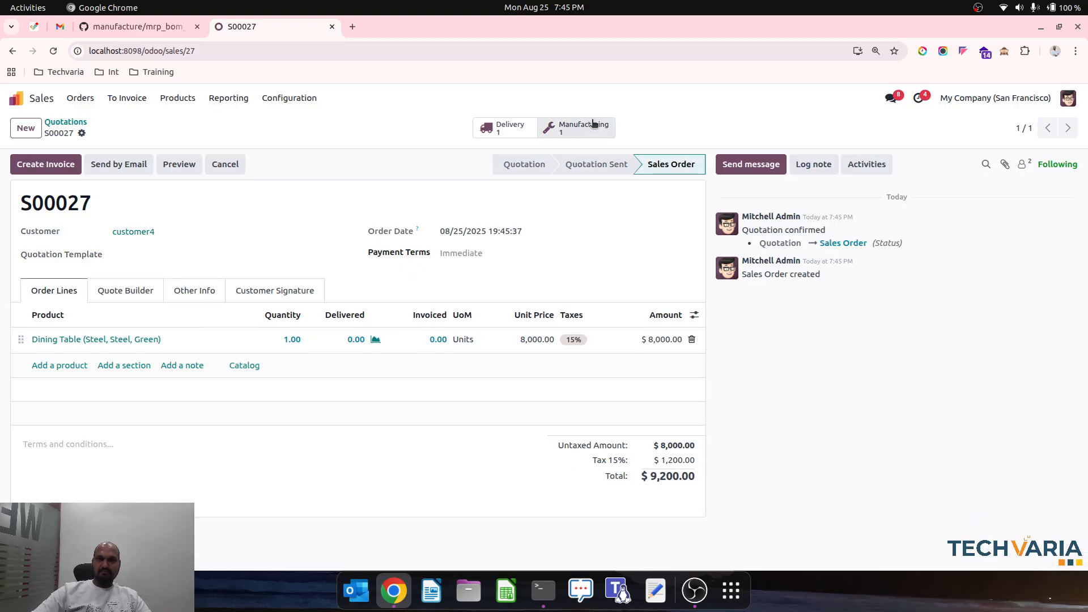
Step: Open the manufacturing order linked to the sales order and examine its matched components
left_click(591, 120)
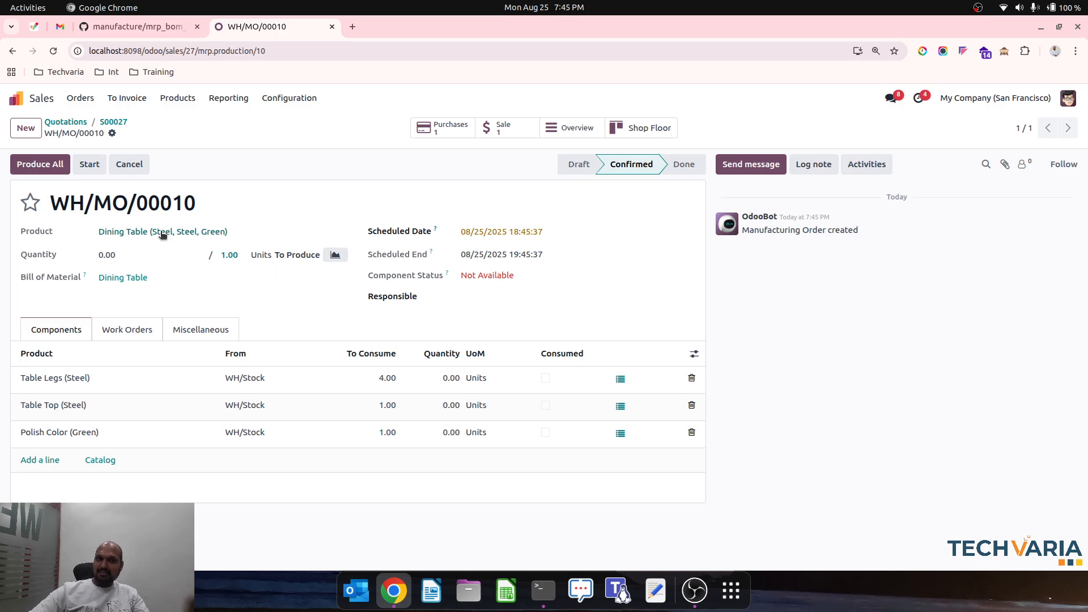
left_click(137, 26)
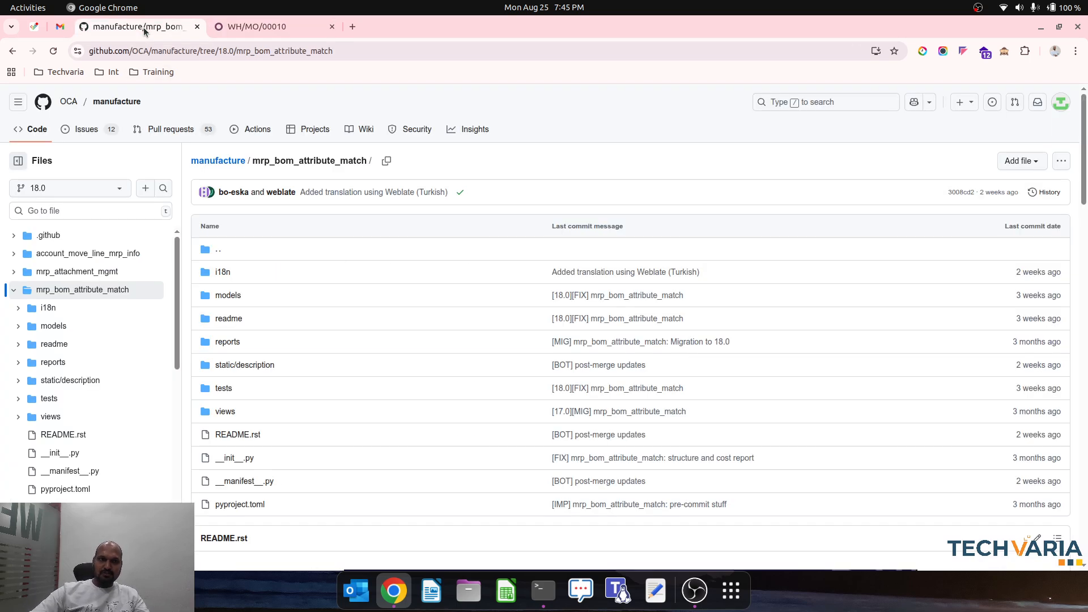
left_click(264, 27)
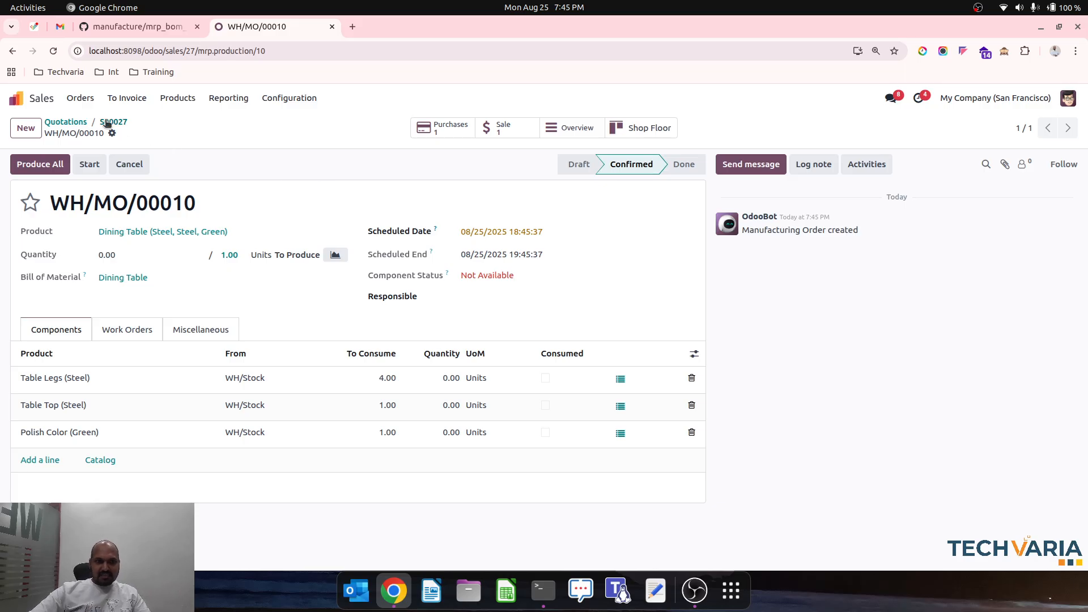
Step: Switch to Inventory, search the products for "dinin" and open the Dining Table 2.0 product
left_click(16, 98)
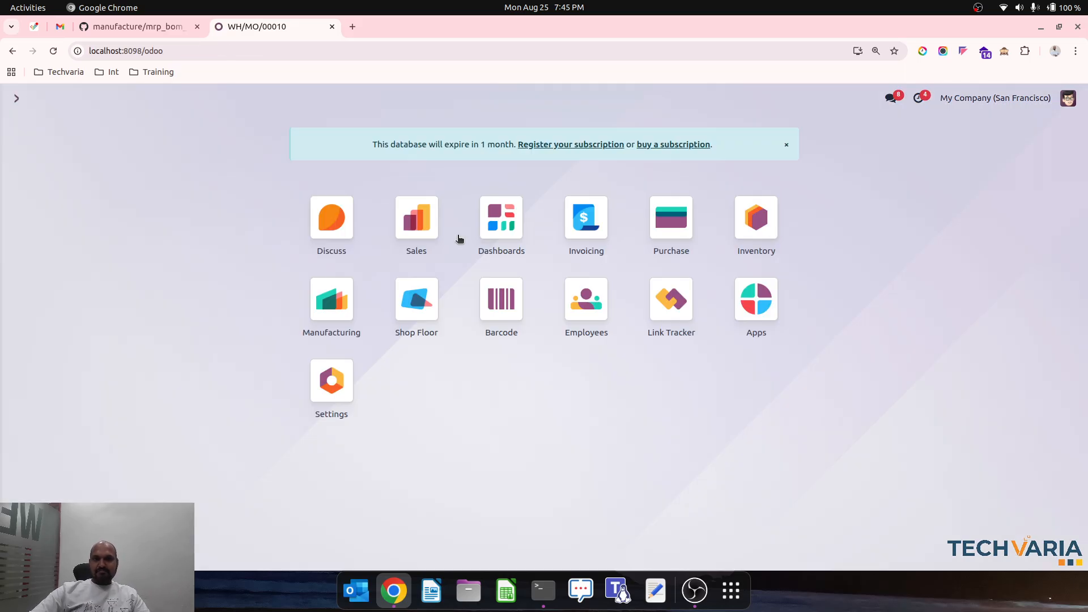
left_click(754, 230)
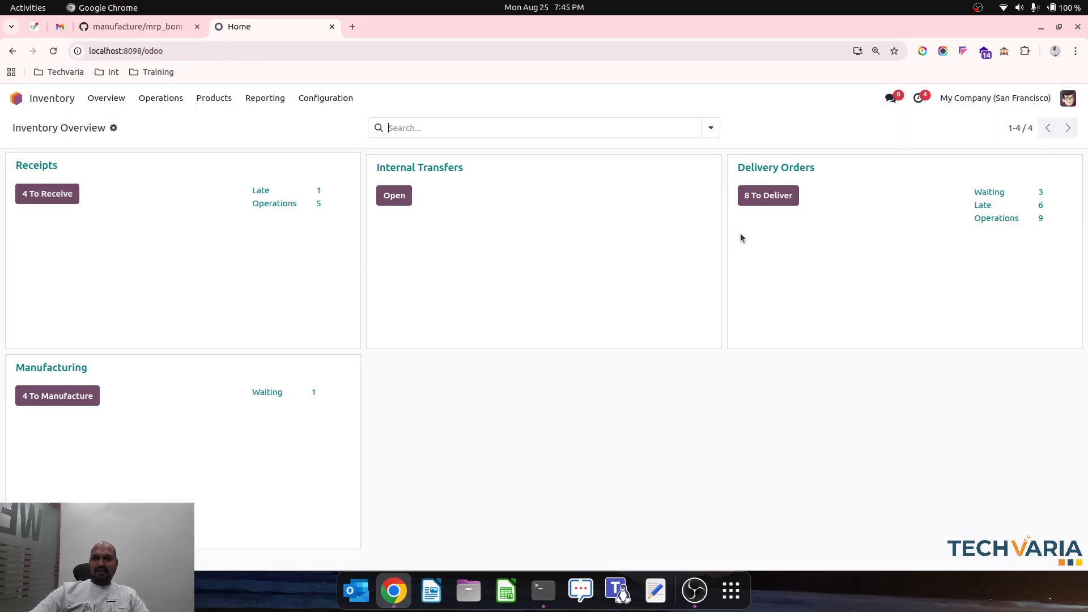
left_click(208, 99)
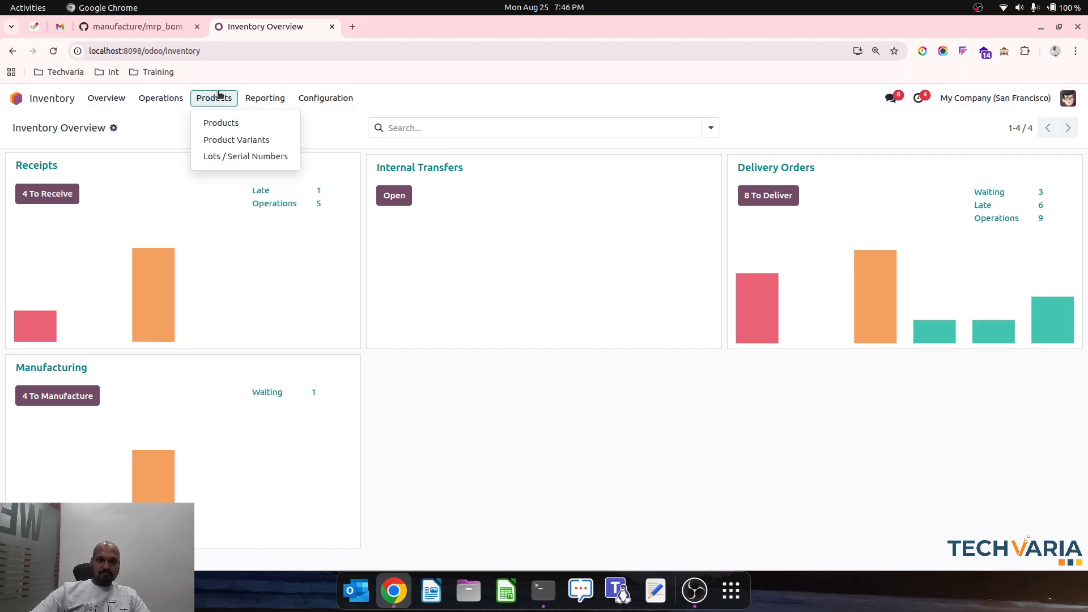
left_click(231, 122)
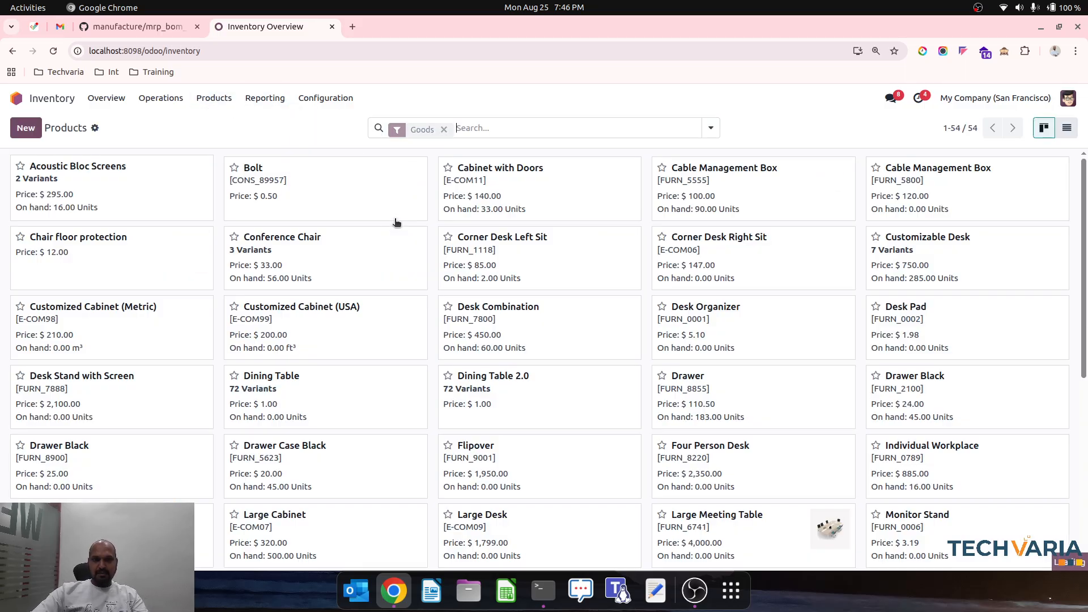
type("dinin")
key("Return")
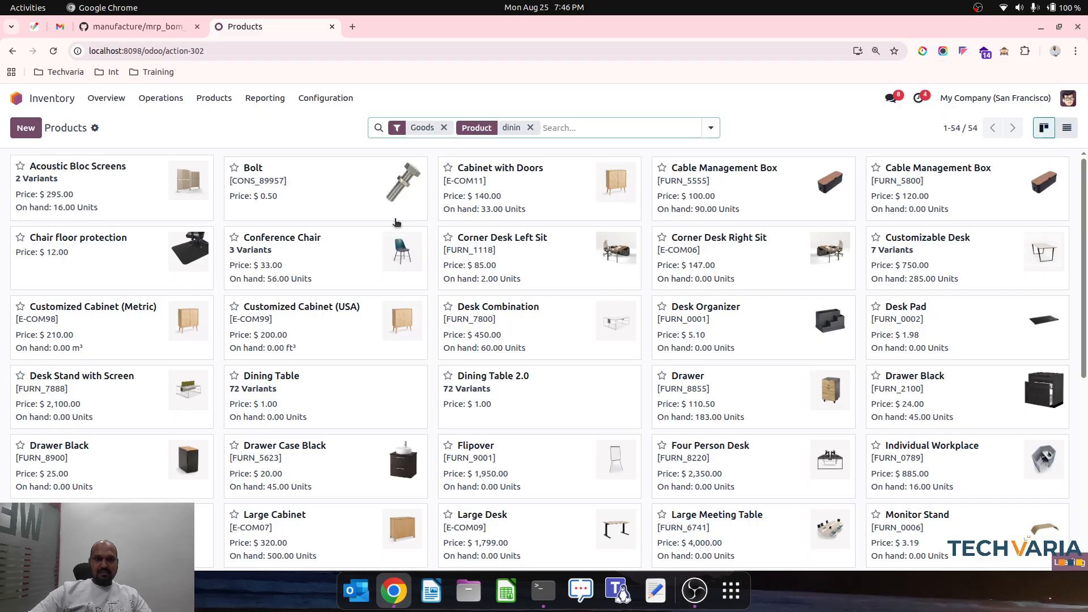
left_click(297, 190)
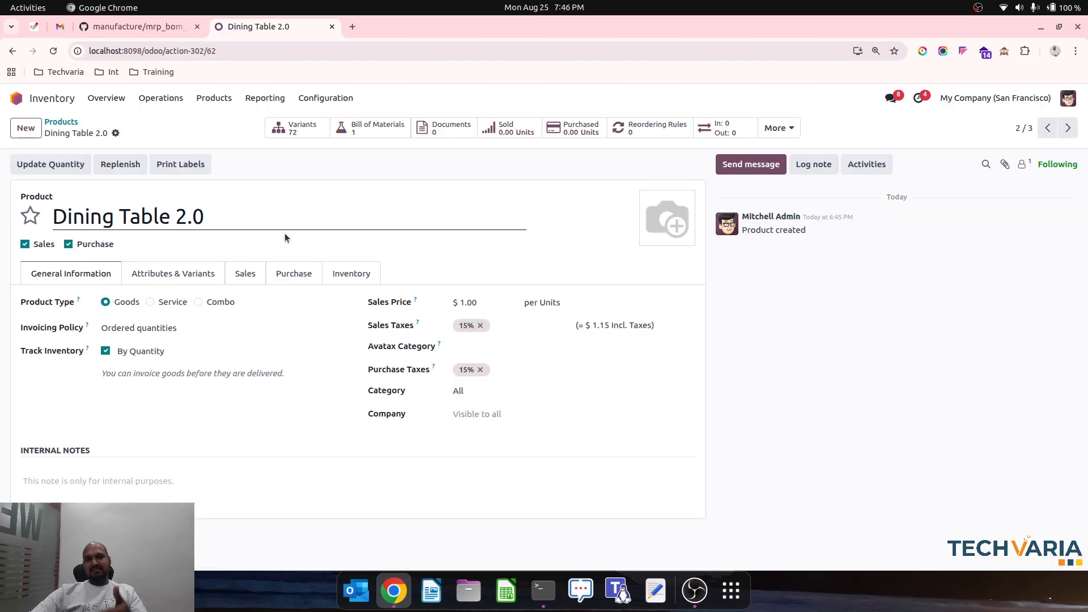
Step: Review the inventory routes and vendors of Dining Table 2.0, then open its bill of materials
left_click(349, 273)
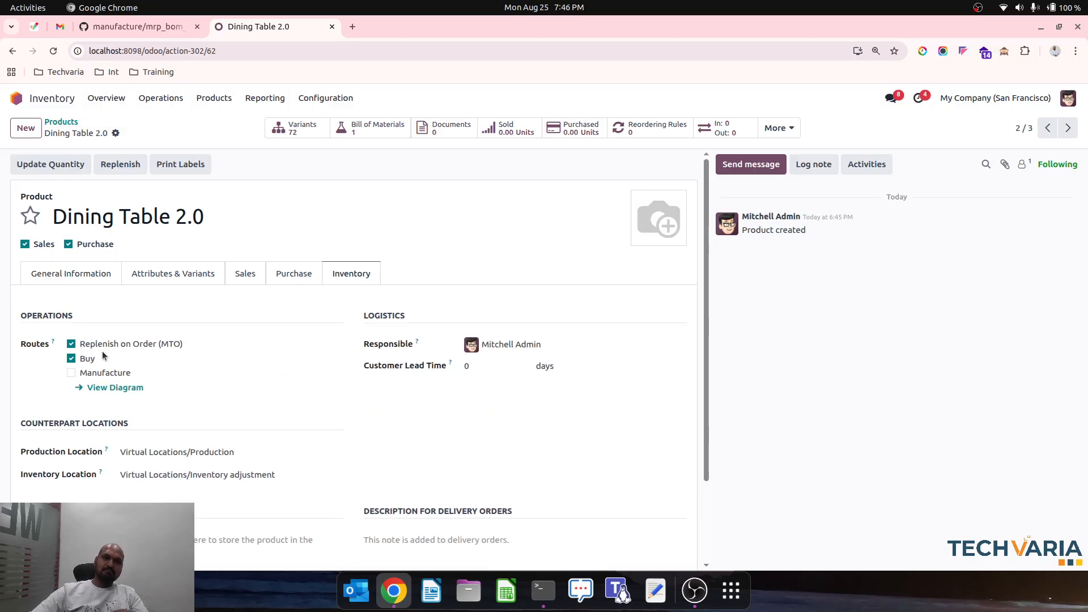
left_click(293, 272)
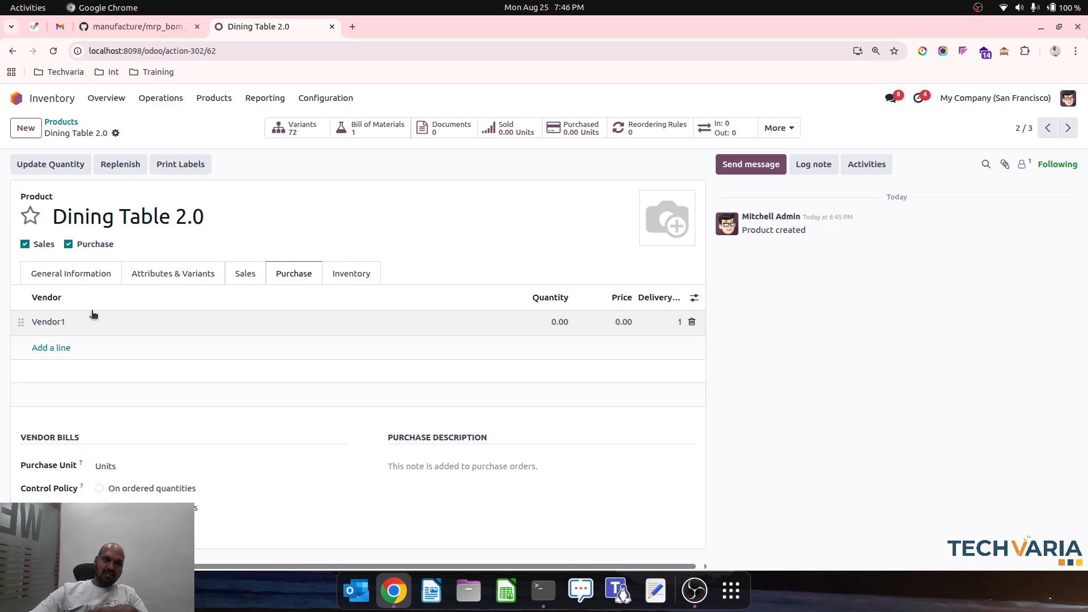
left_click(363, 128)
left_click(203, 191)
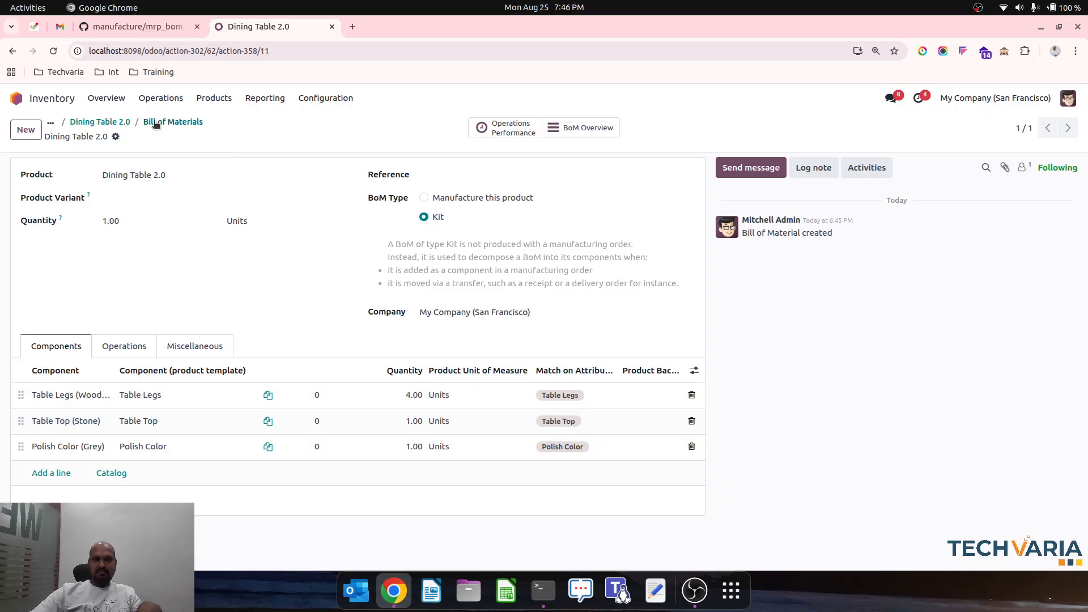
Step: Open the Table Legs component product, review its vendors and inventory routes, and return to the Dining Table 2.0 product
left_click(164, 395)
left_click(245, 395)
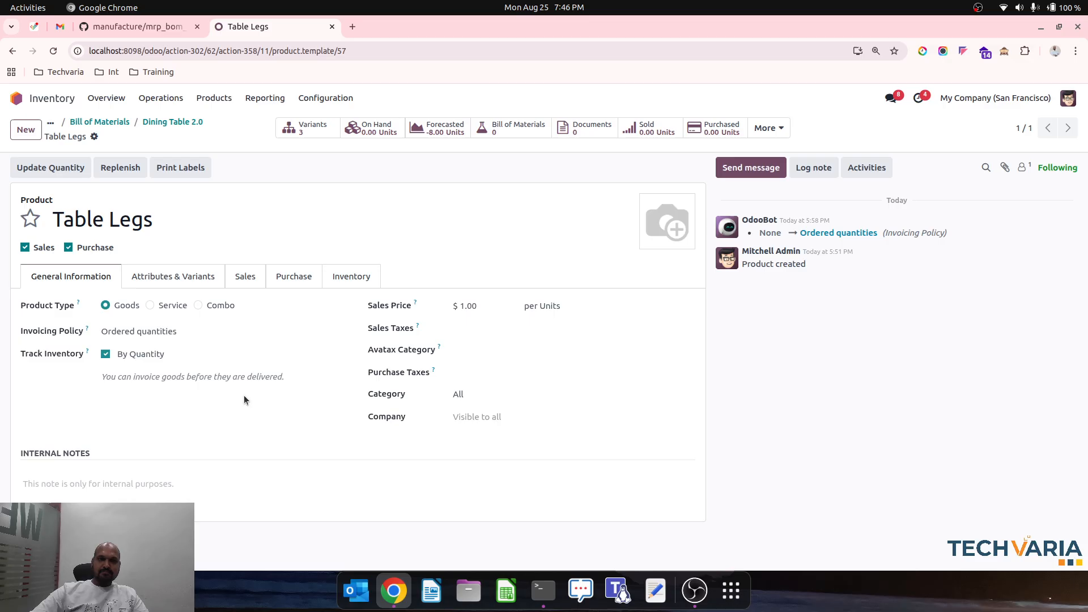
left_click(308, 281)
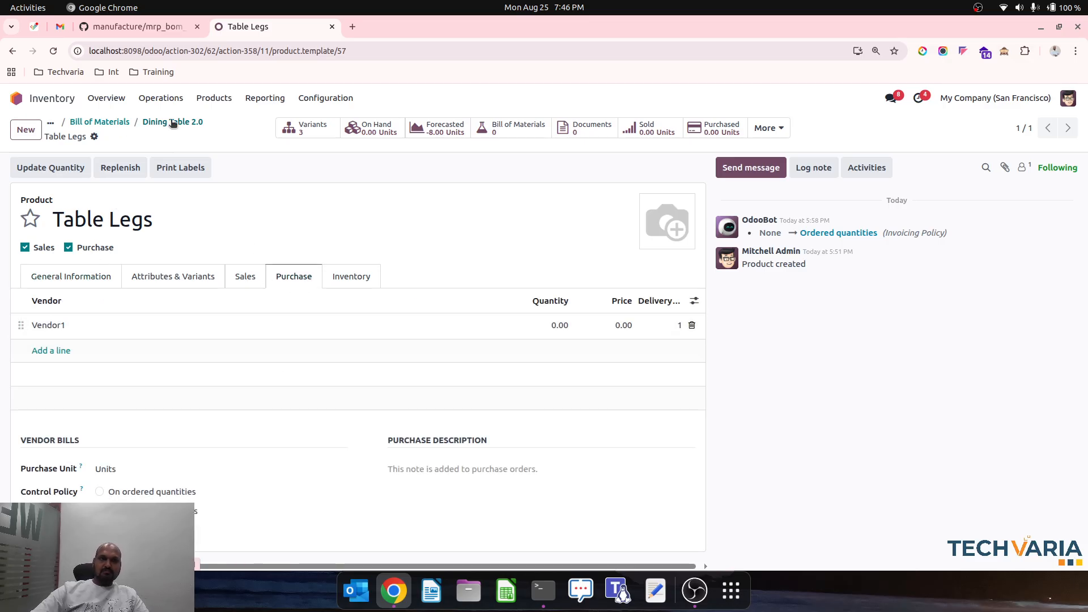
left_click(341, 279)
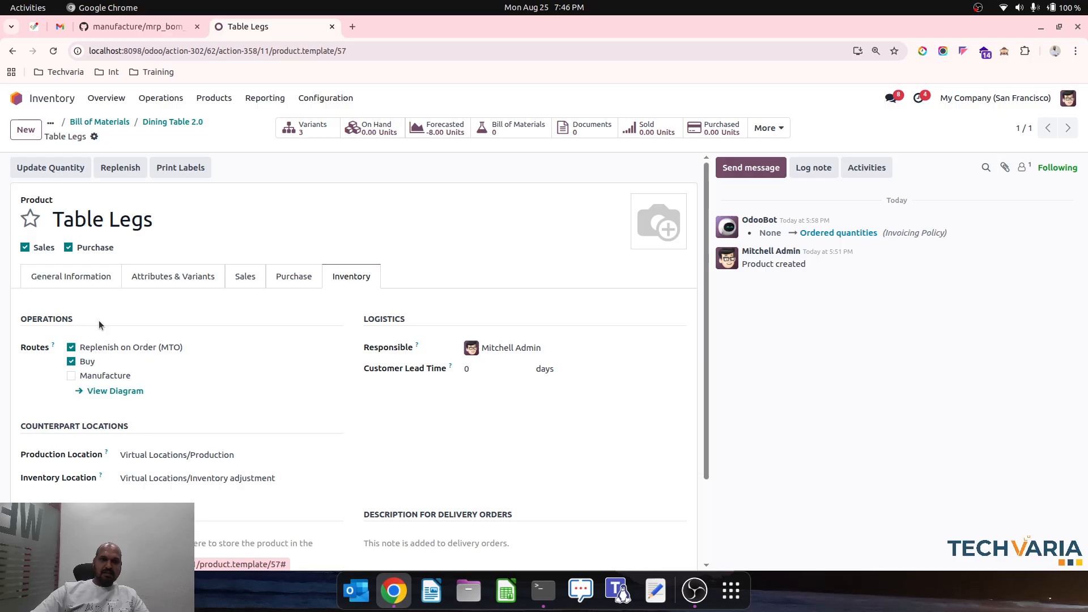
left_click(174, 126)
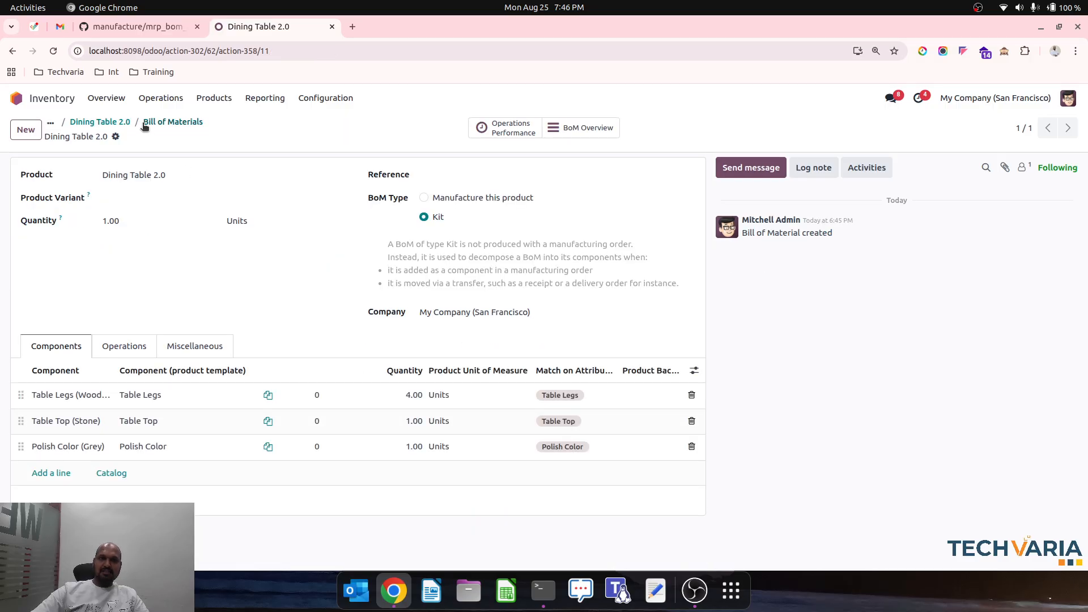
left_click(149, 122)
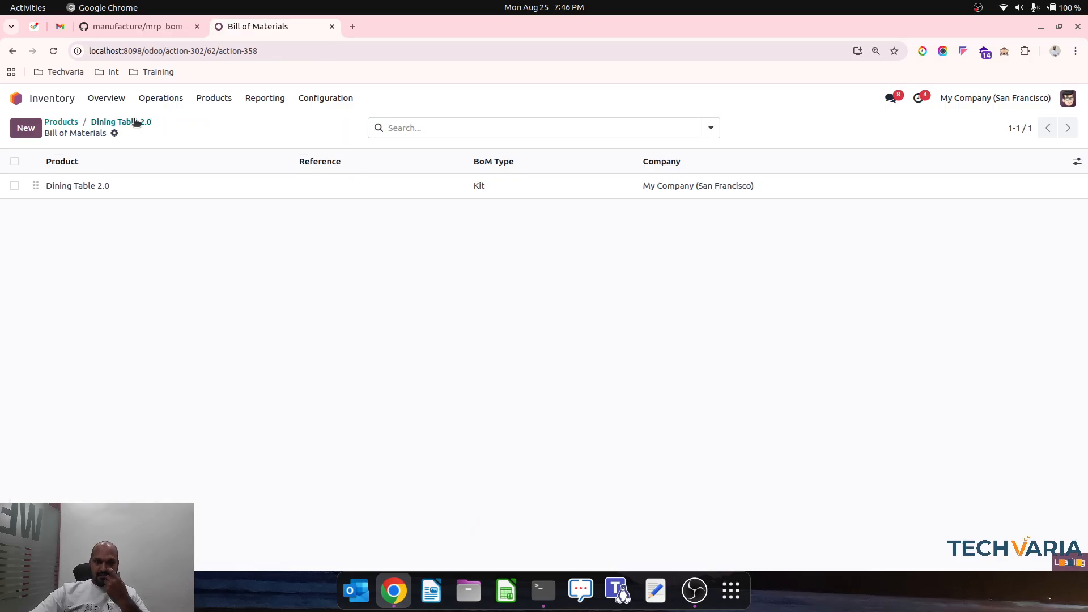
left_click(136, 122)
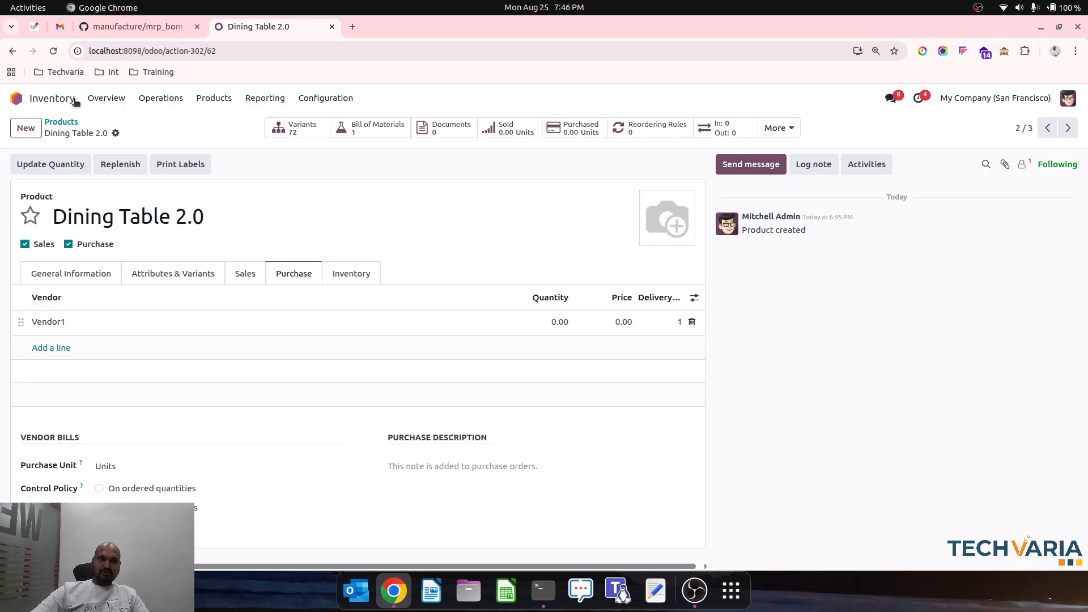
Step: Switch to Sales and start a new quotation, selecting an existing individual contact as the customer
left_click(16, 98)
type("sale")
key("Return")
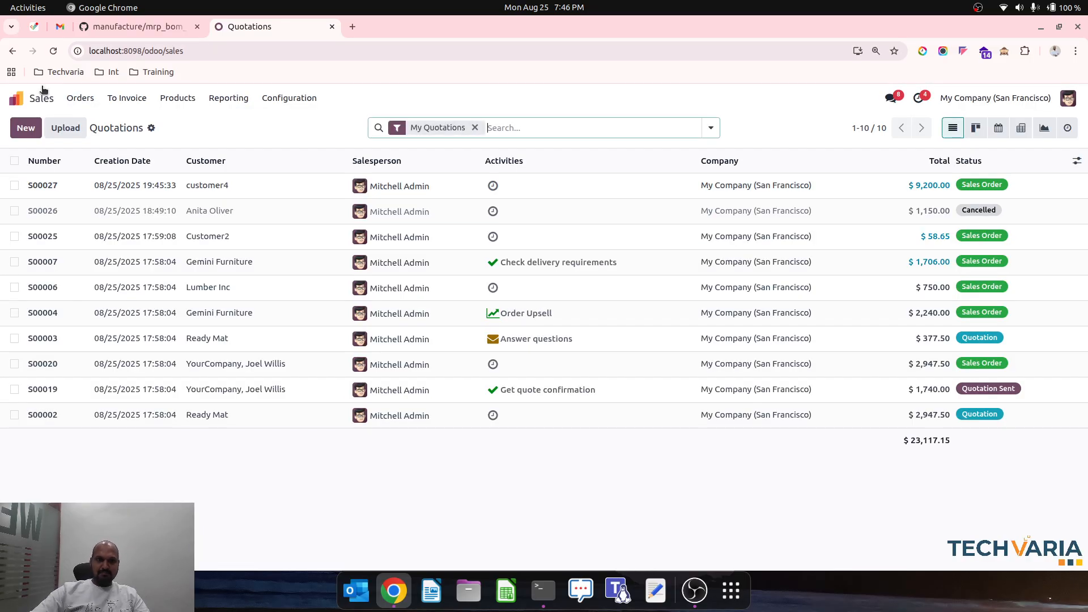
left_click(26, 129)
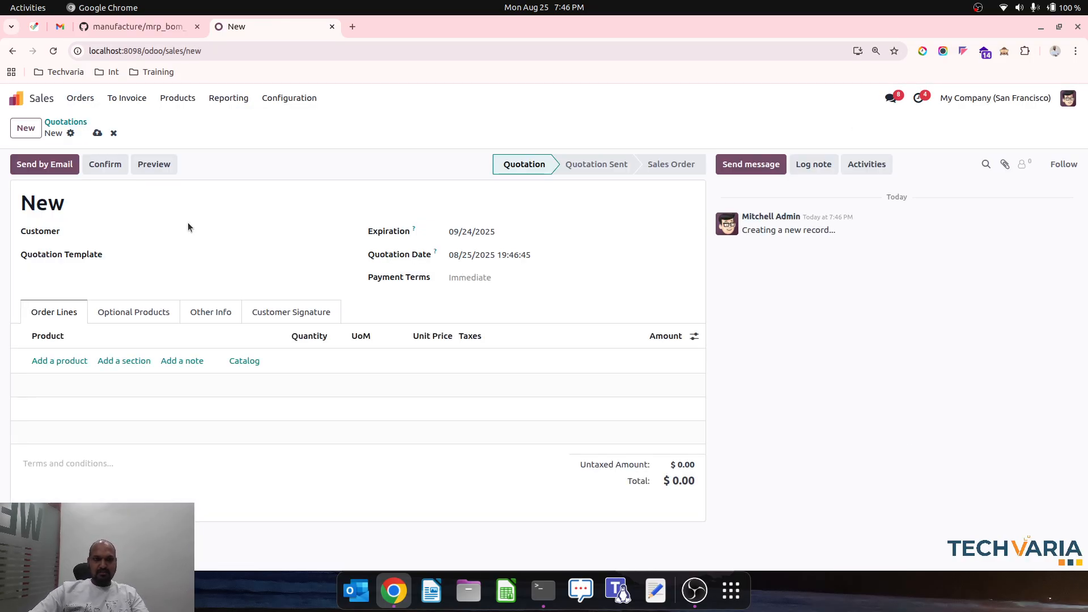
left_click(177, 231)
type("c")
key("Down")
key("Down")
key("Down")
key("Down")
key("Down")
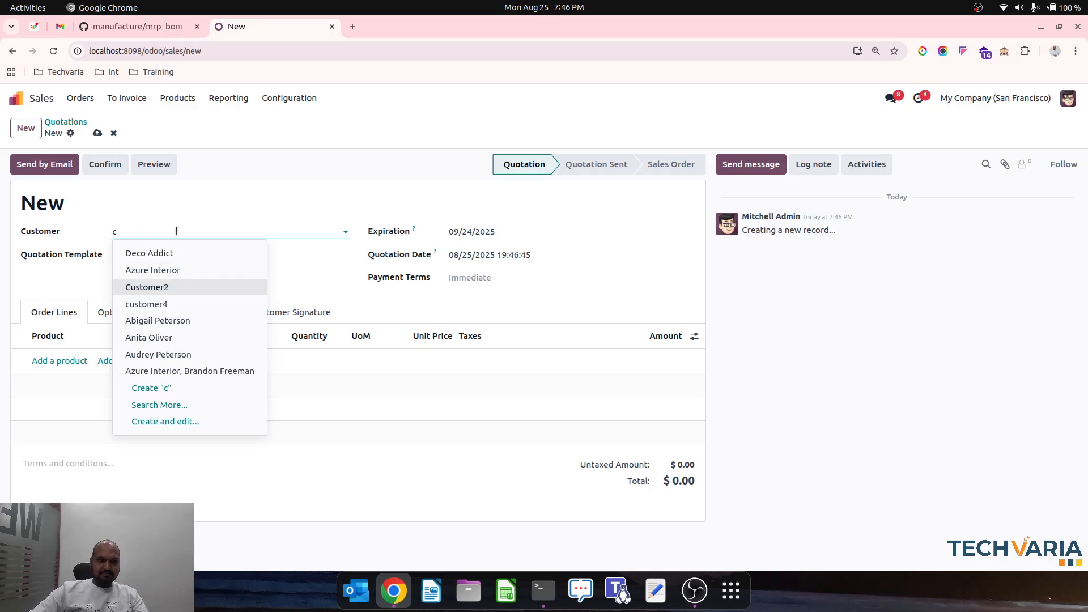
key("Return")
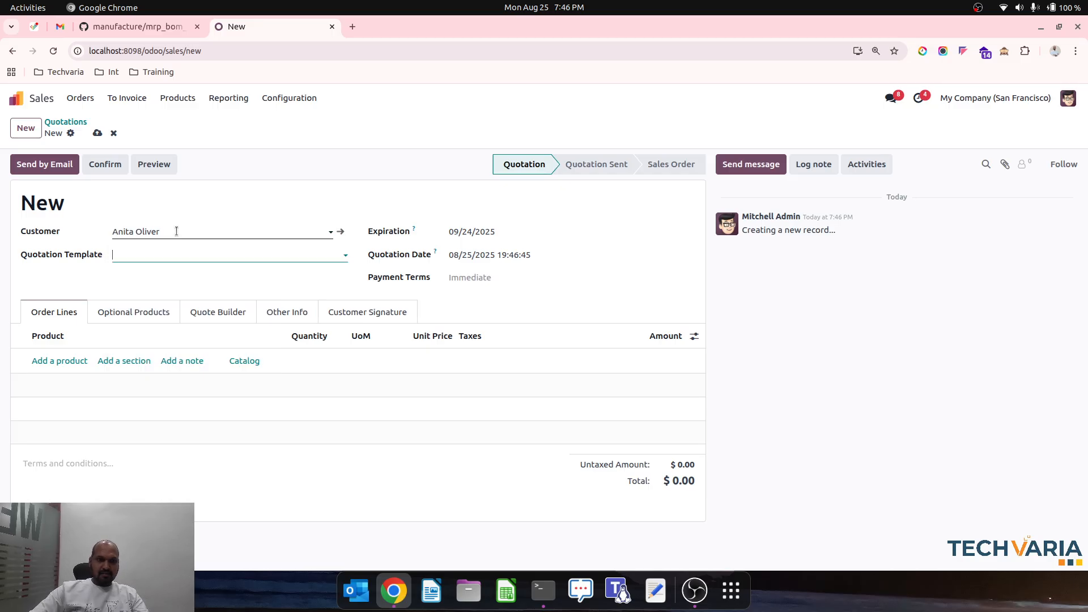
Step: Add a Dining Table 2.0 order line configured with Steel table legs, Wooden table top and White polish color
left_click(69, 361)
type("dini")
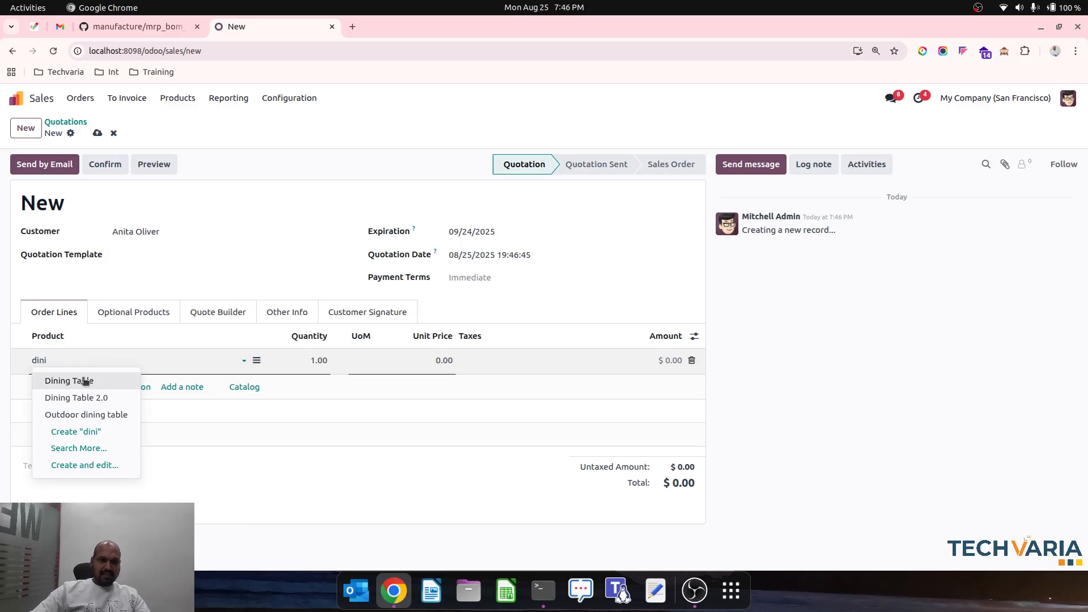
left_click(91, 397)
left_click(417, 276)
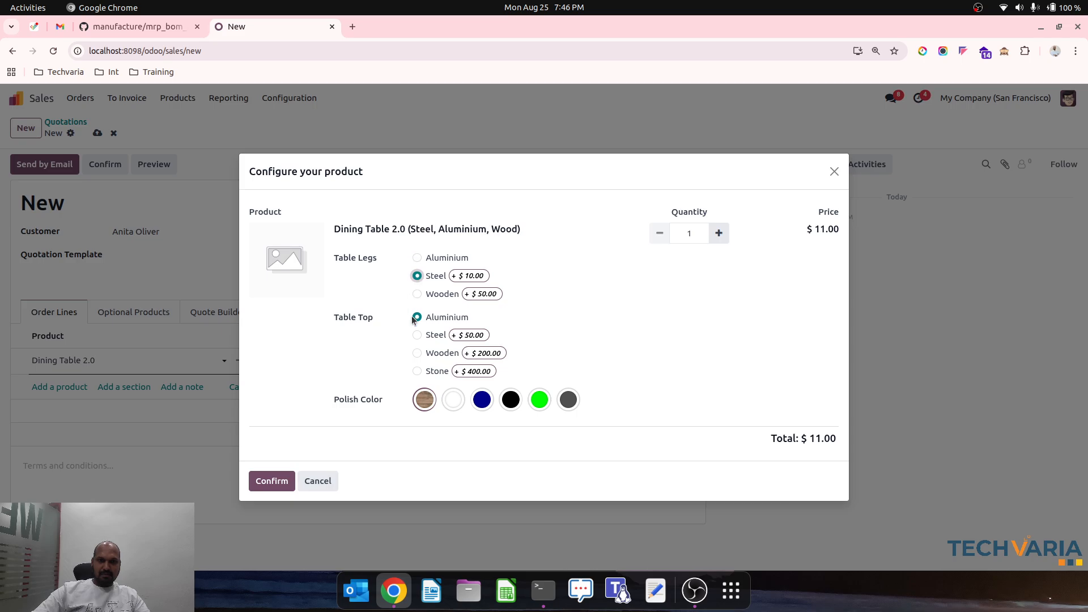
left_click(417, 334)
left_click(417, 353)
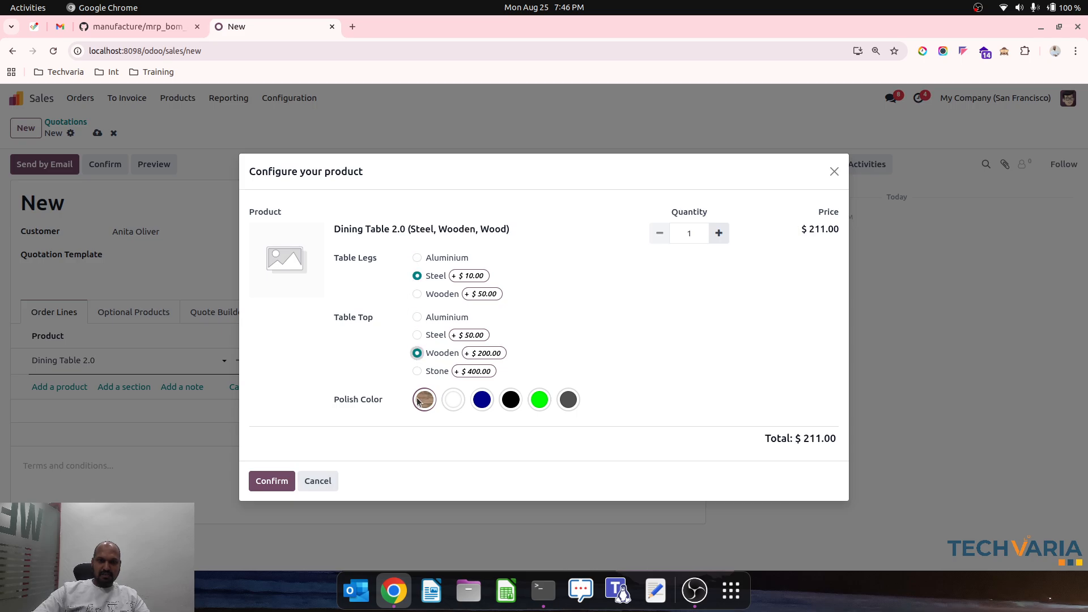
left_click(453, 399)
left_click(268, 482)
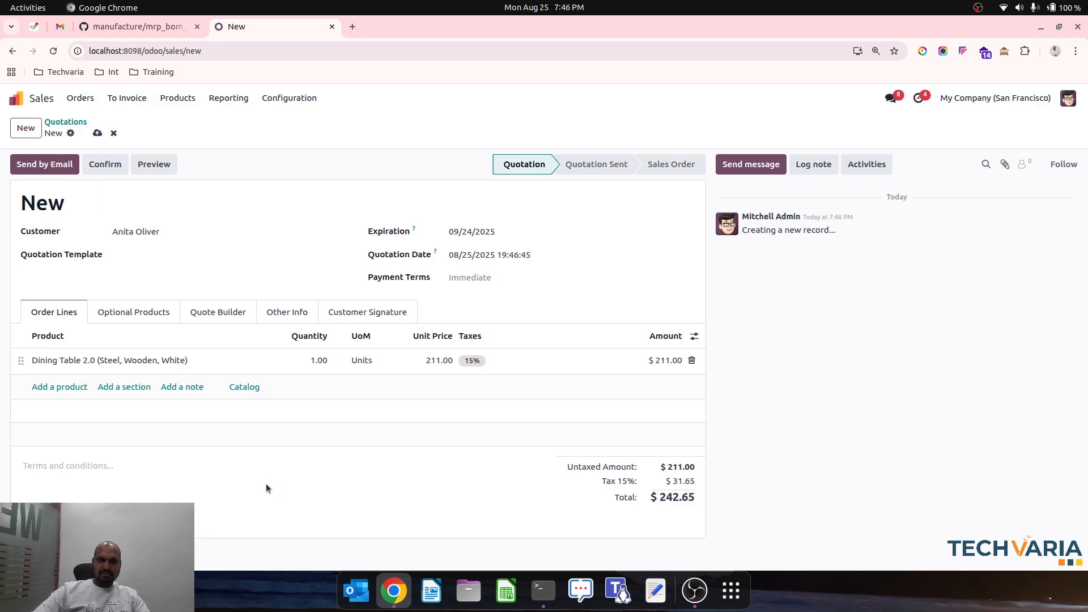
Step: Confirm the Dining Table 2.0 quotation and review the kit components on its linked delivery order
left_click(104, 165)
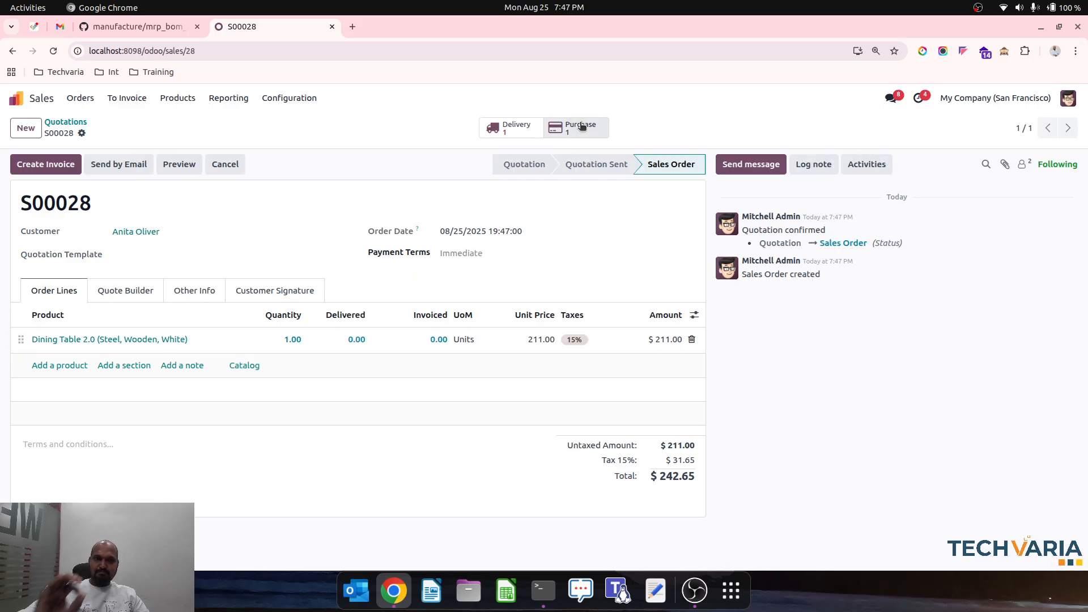
left_click(526, 127)
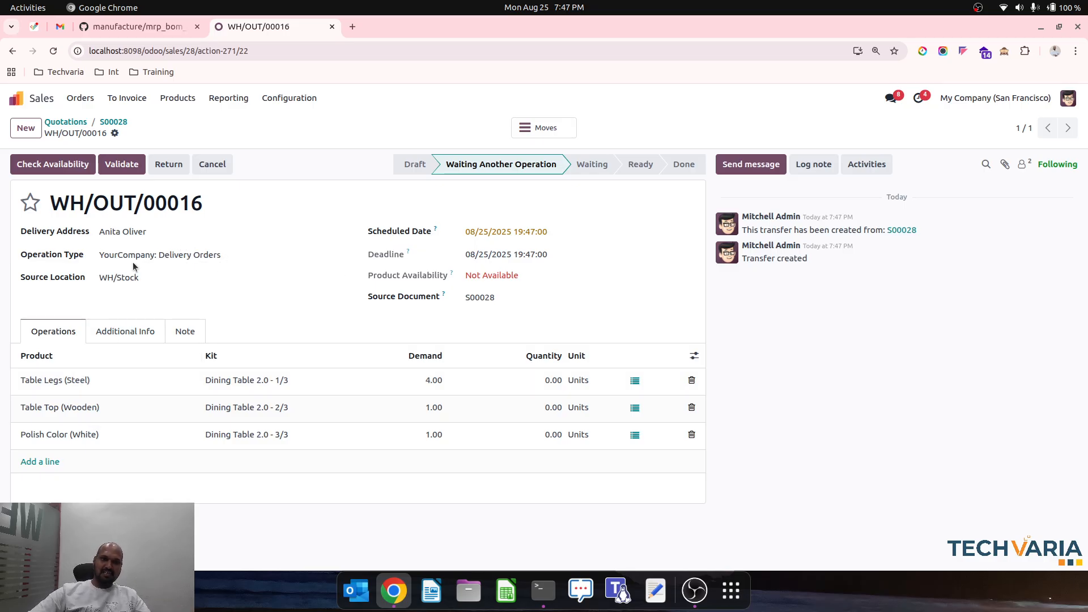
left_click(113, 122)
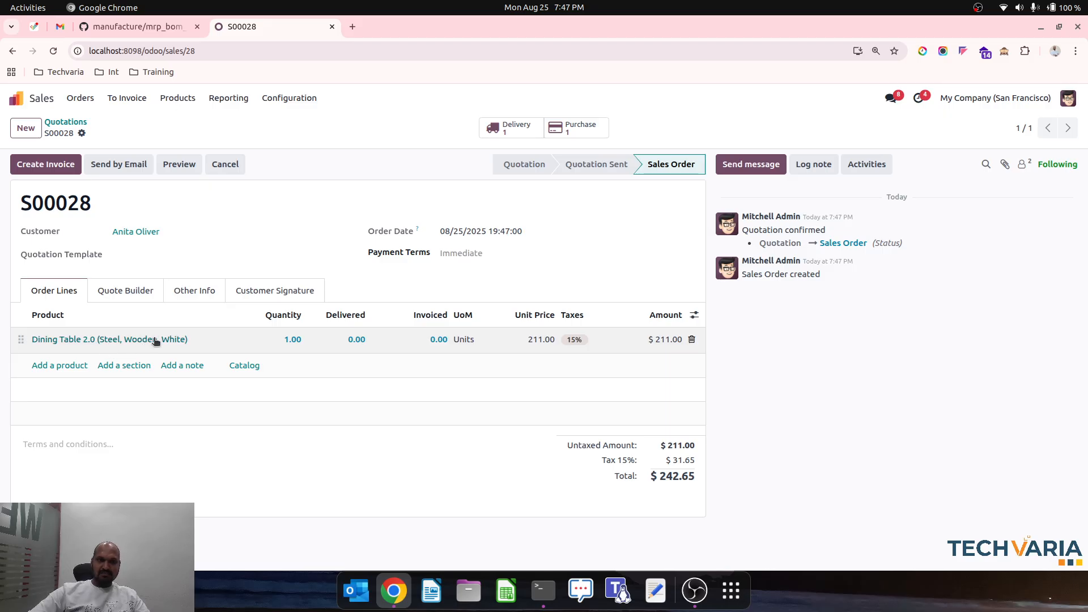
left_click(513, 128)
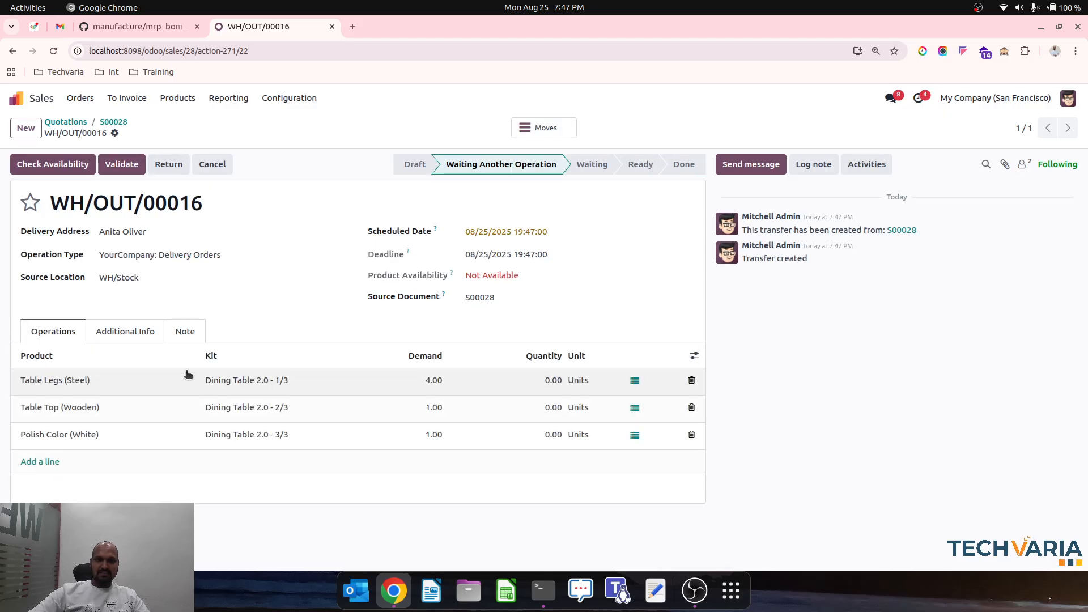
left_click(116, 122)
Step: Open the sales order's linked request for quotation, confirm it, and validate the receipt of all its products
left_click(562, 127)
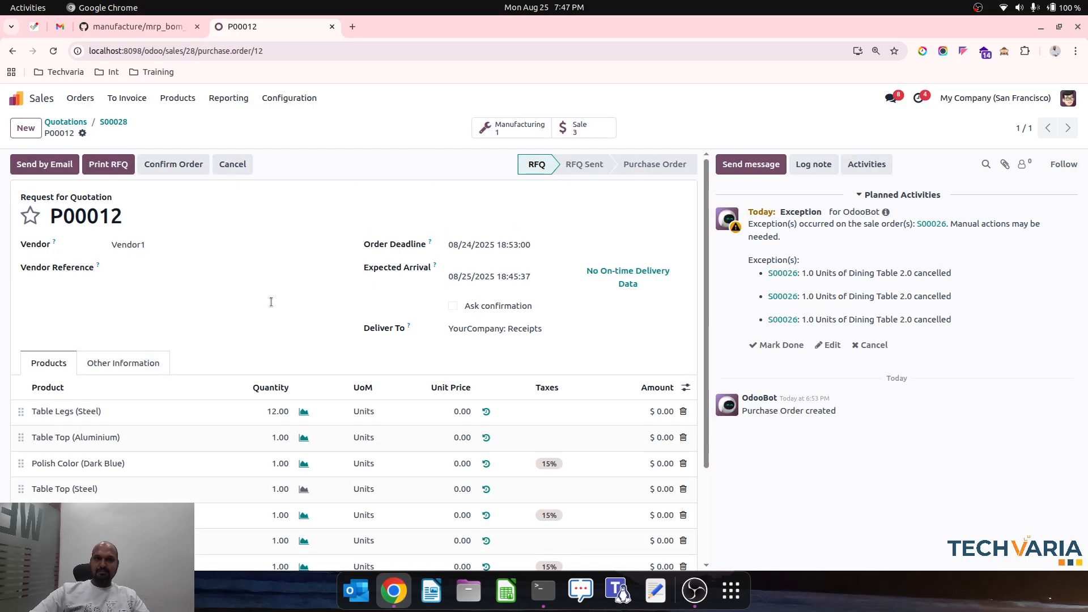
scroll(247, 394, "down", 2)
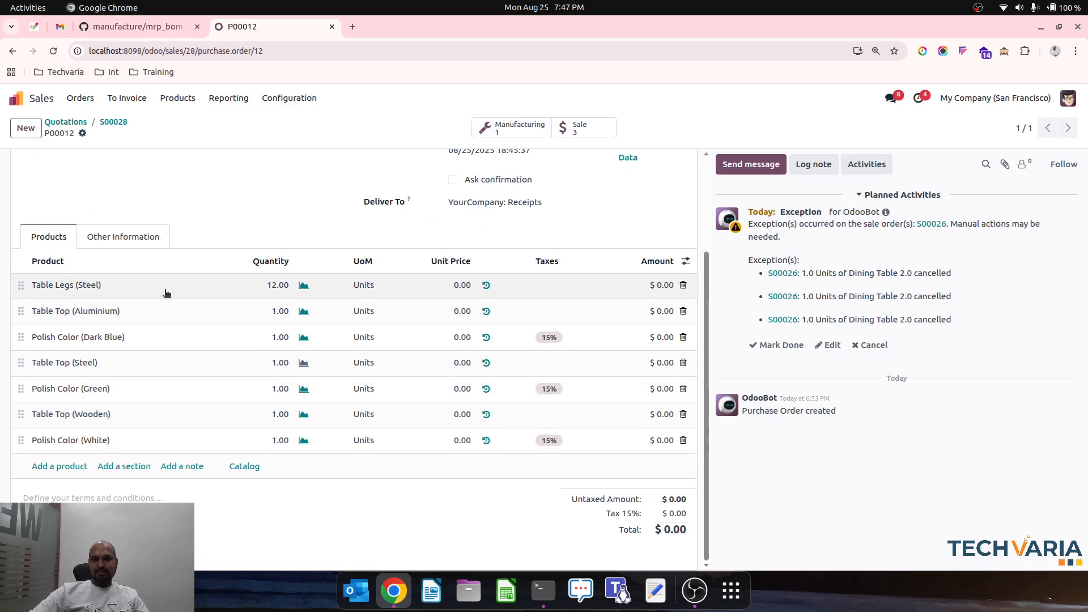
scroll(145, 437, "up", 2)
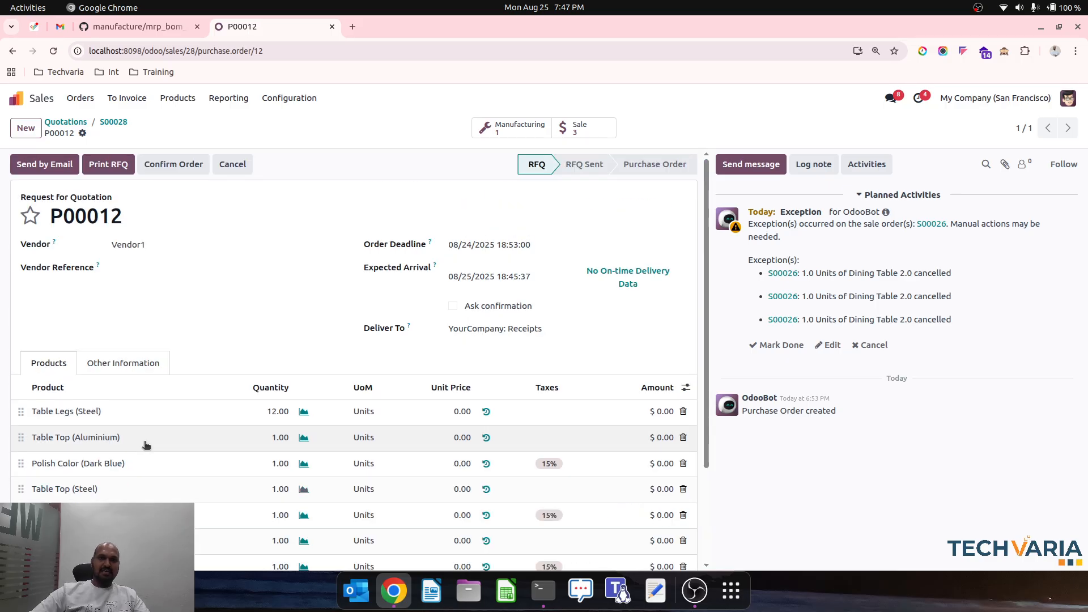
left_click(175, 164)
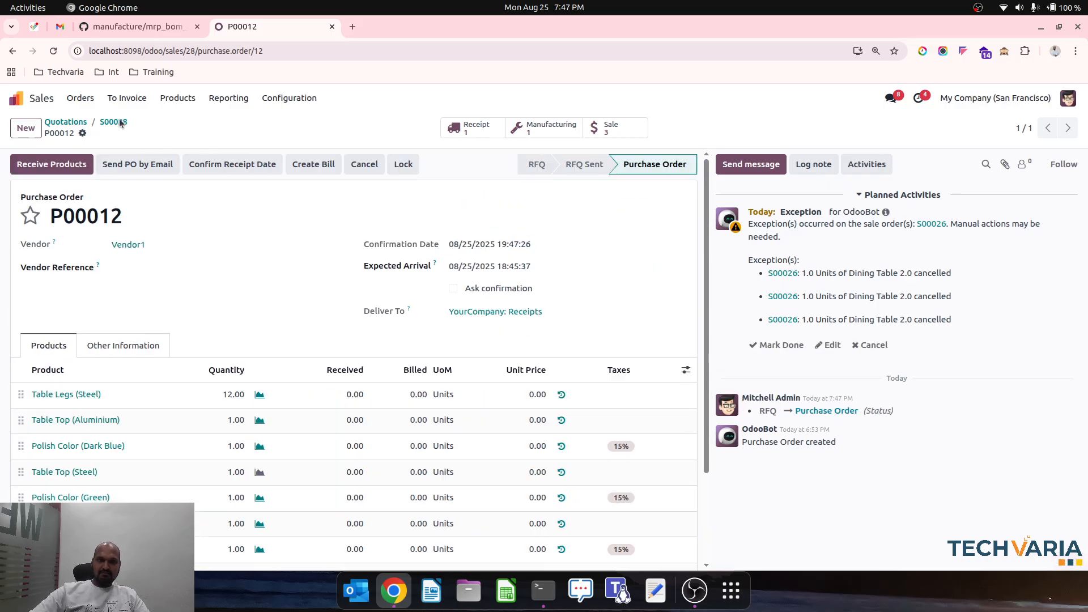
left_click(75, 168)
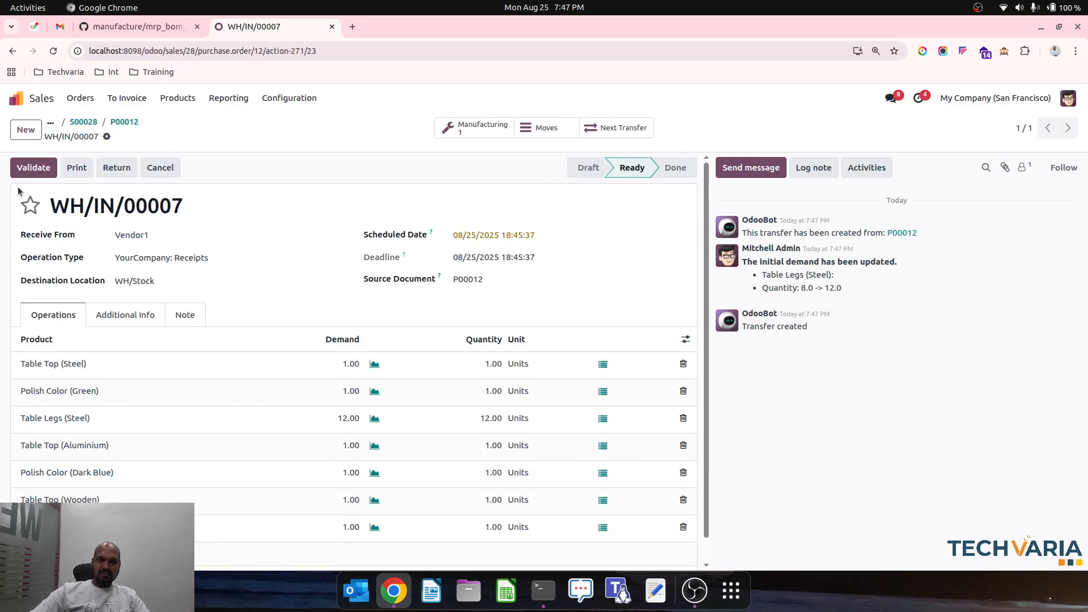
left_click(17, 172)
left_click(124, 122)
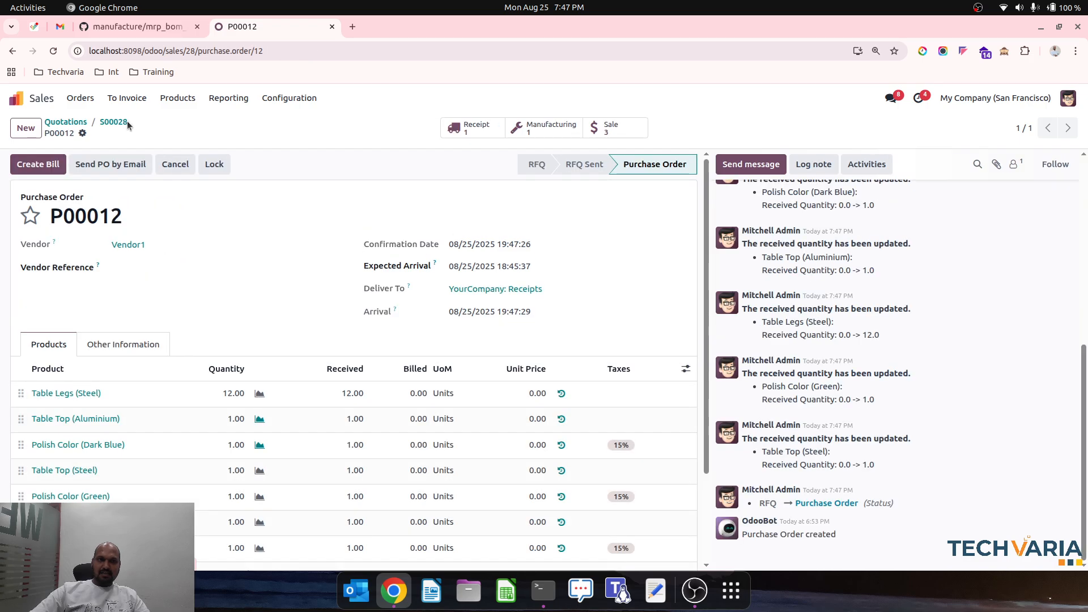
Step: Validate the sales order's delivery with SMS confirmation disabled, and return to the quotations list
left_click(114, 122)
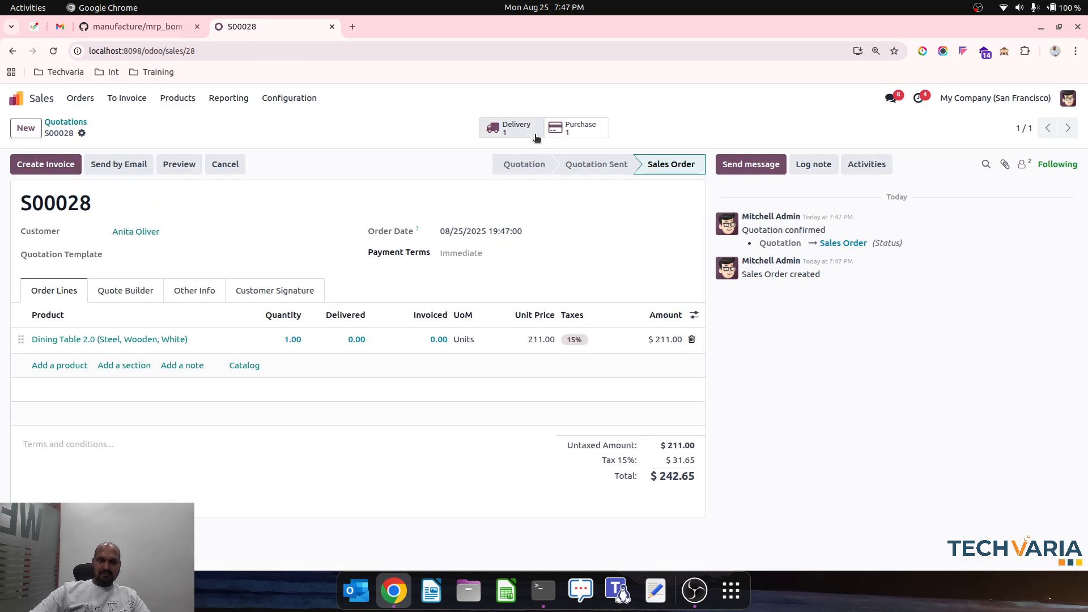
left_click(515, 127)
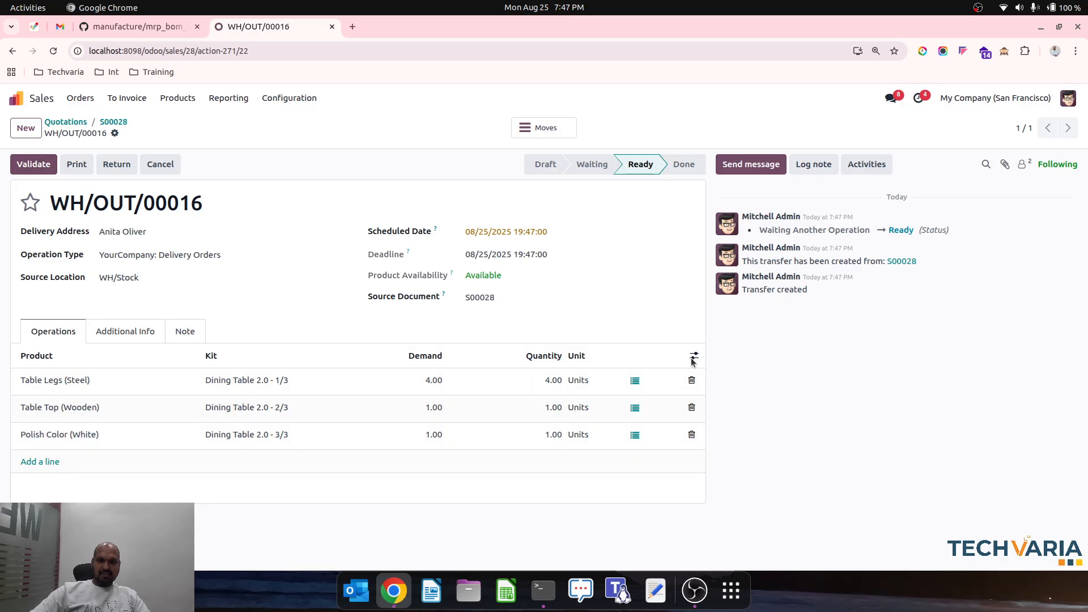
left_click(34, 163)
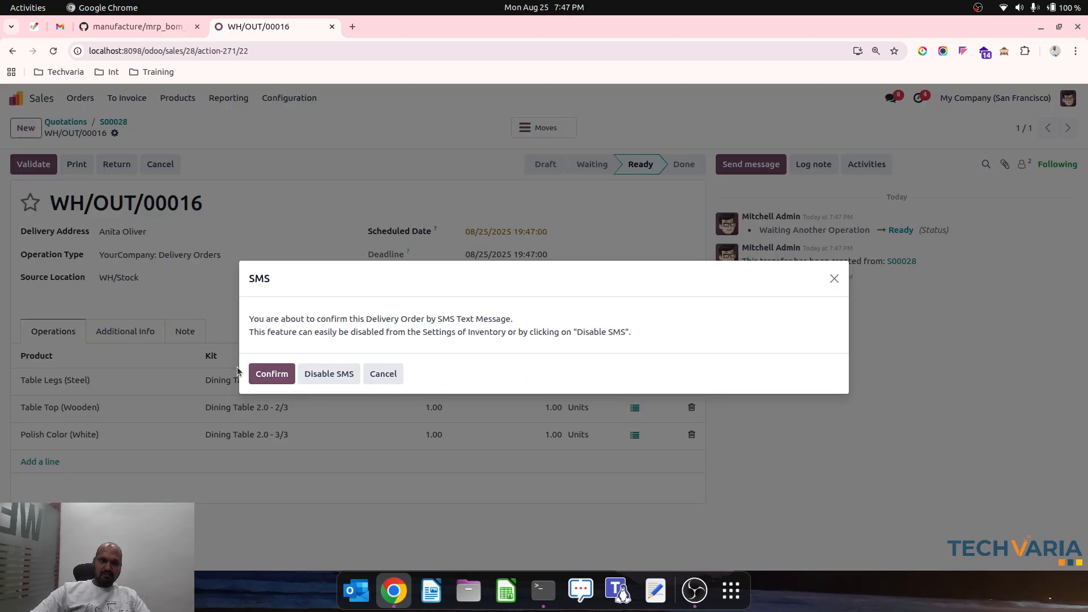
left_click(304, 375)
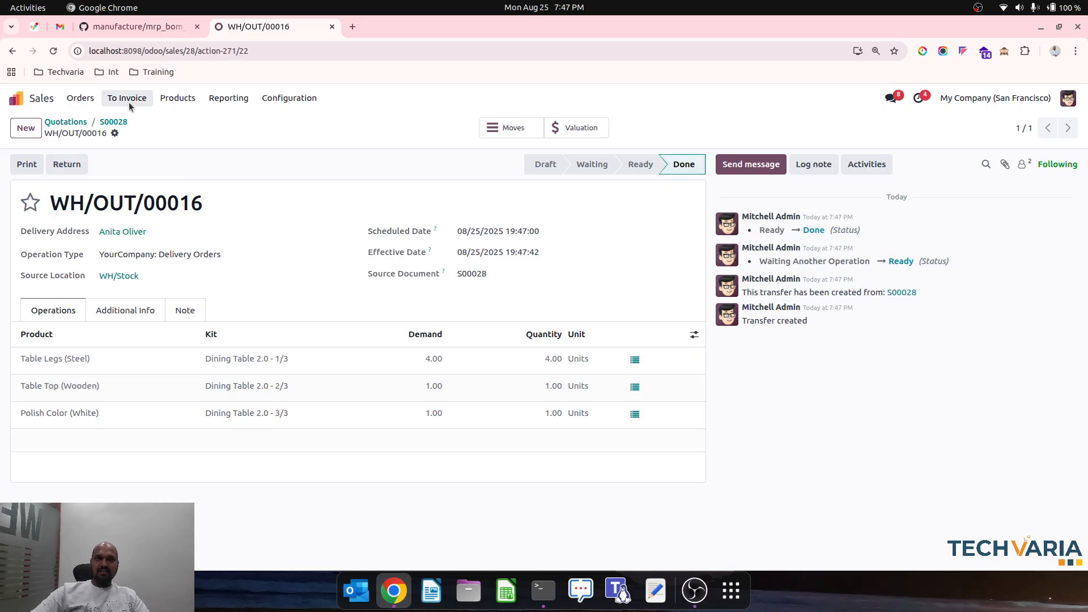
left_click(126, 122)
left_click(82, 119)
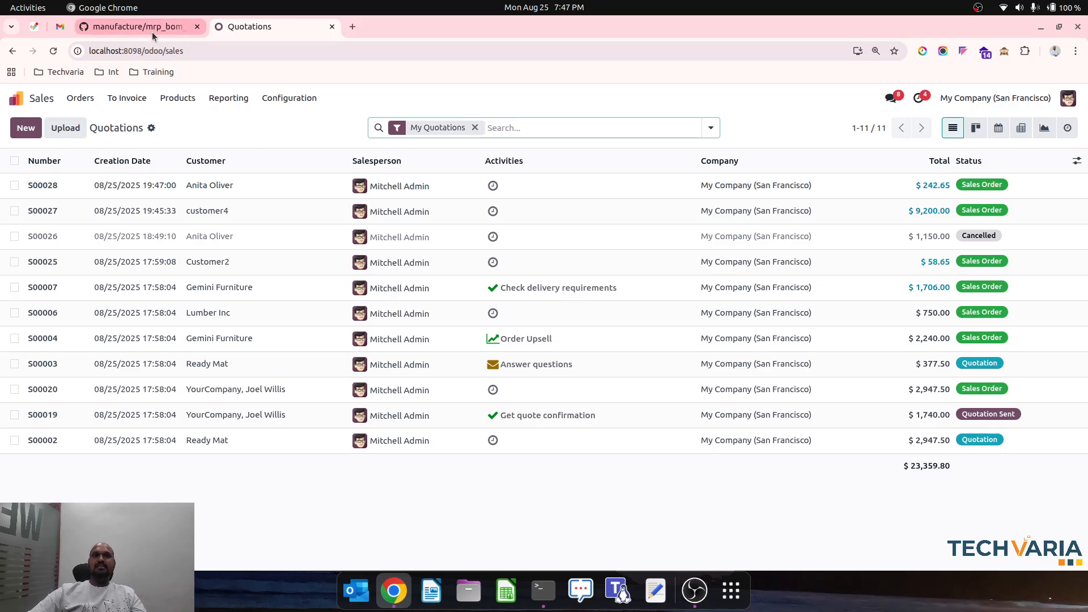
Step: Revisit the mrp_bom_attribute_match module page on GitHub and return to the Odoo quotations list
mouse_move(152, 31)
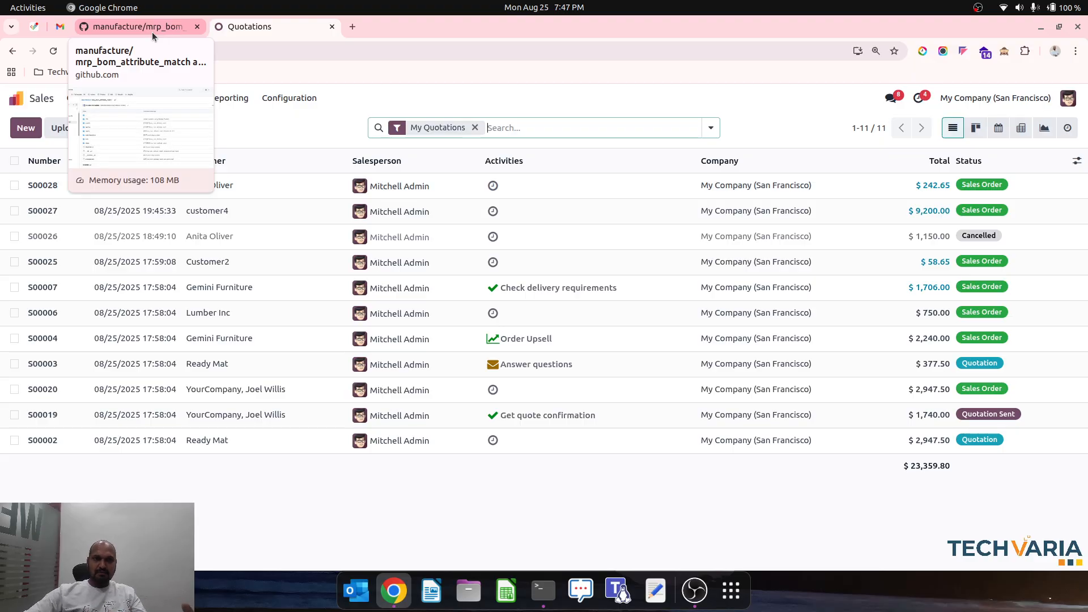
left_click(152, 32)
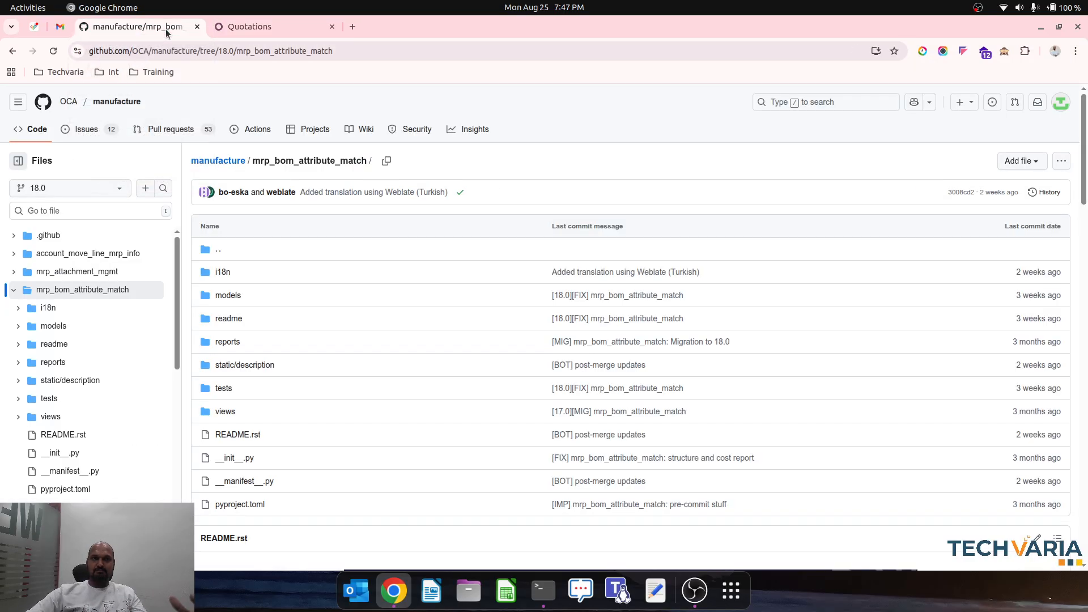
left_click(257, 33)
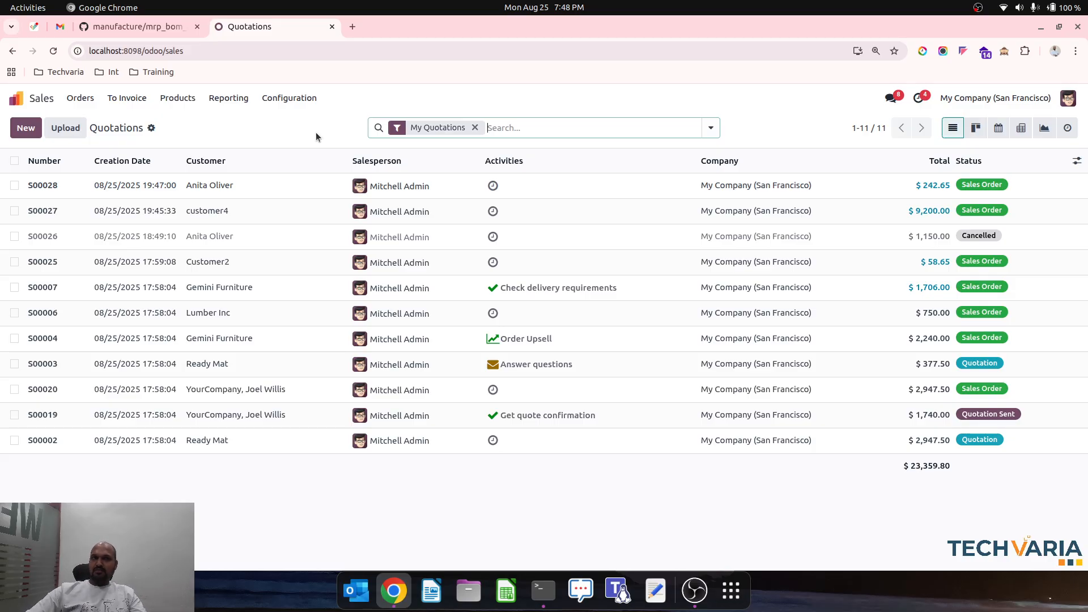
left_click(171, 28)
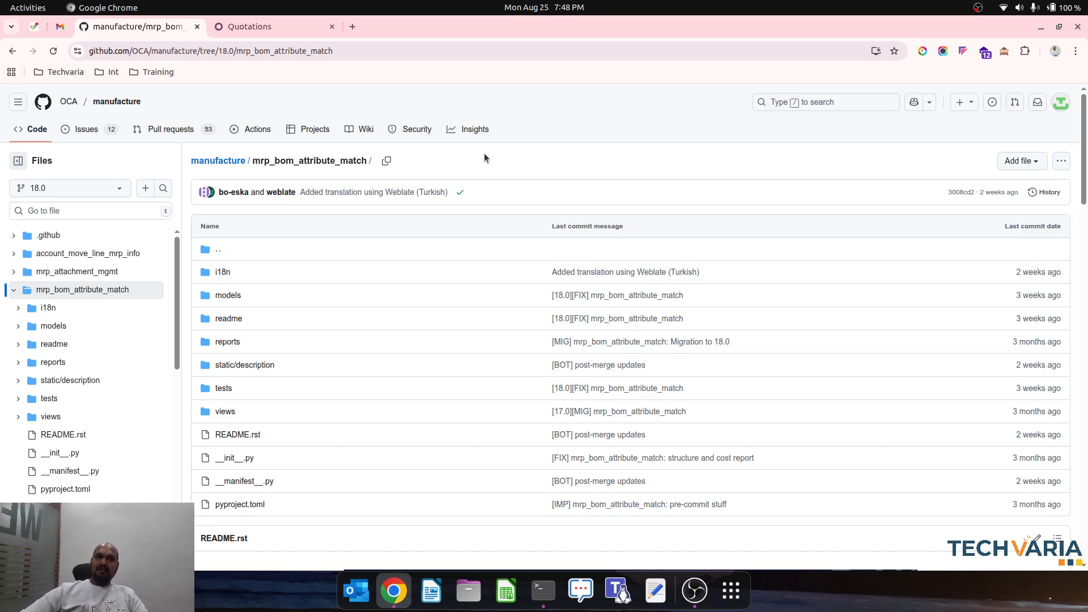
left_click(288, 27)
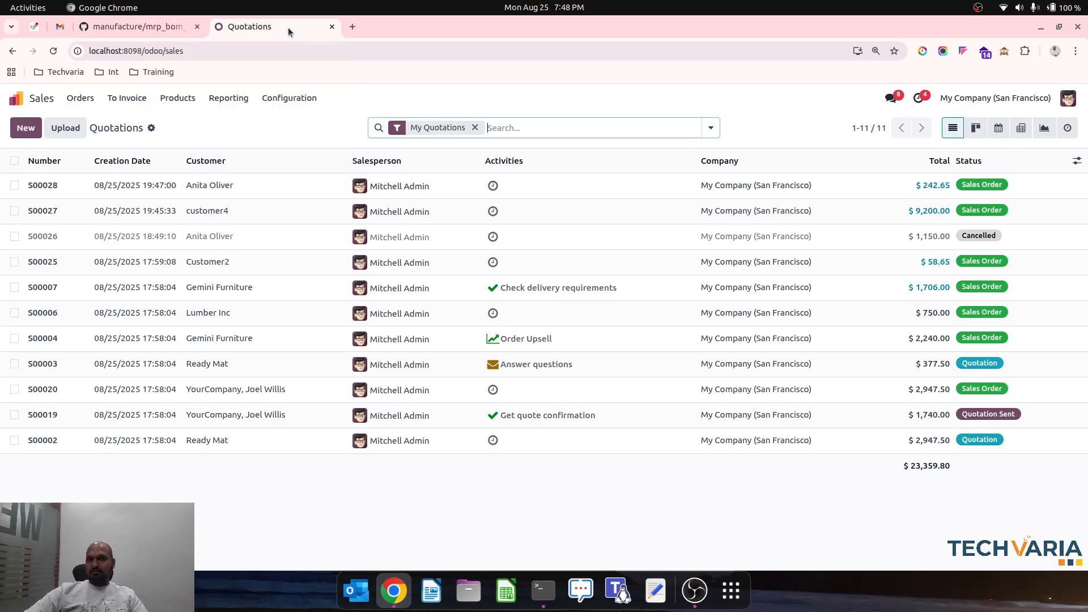